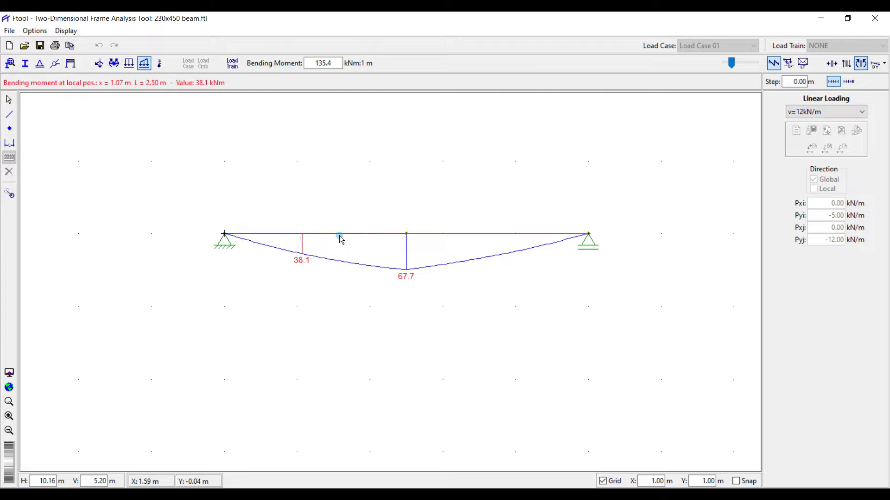
Read the bending moment values at five points from the left span to the right support.
click(338, 234)
click(430, 234)
click(470, 234)
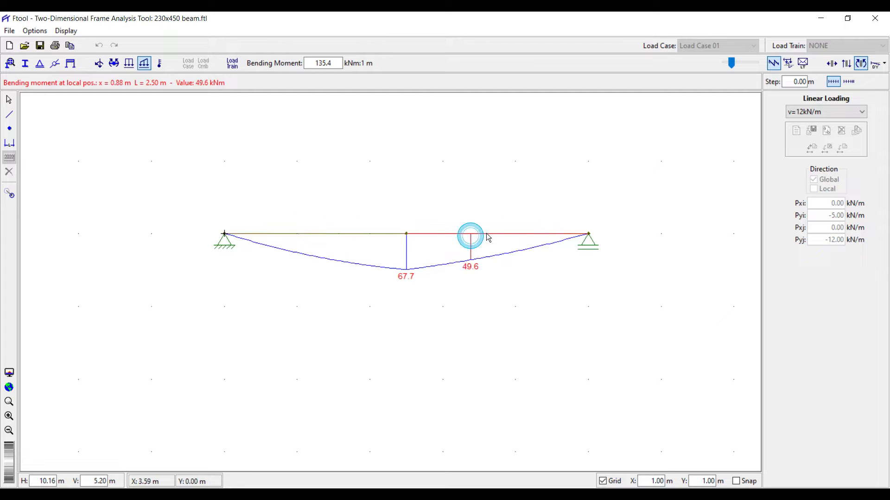
click(508, 234)
click(542, 234)
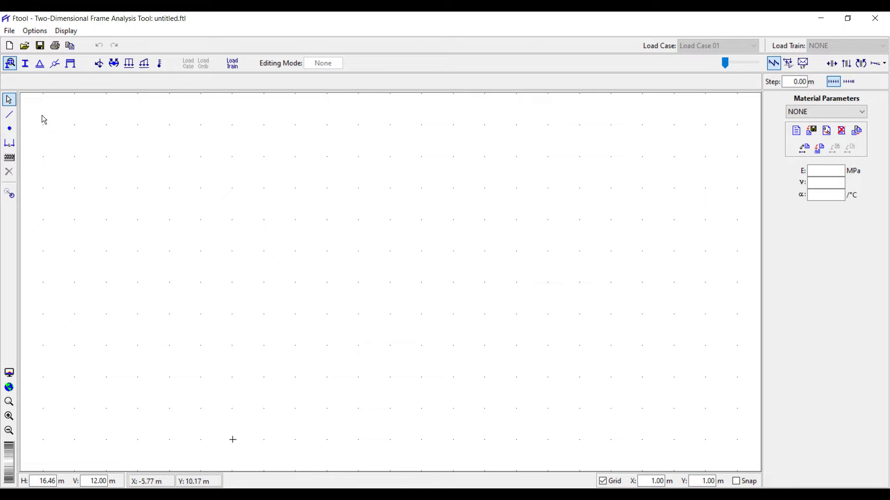
click(9, 31)
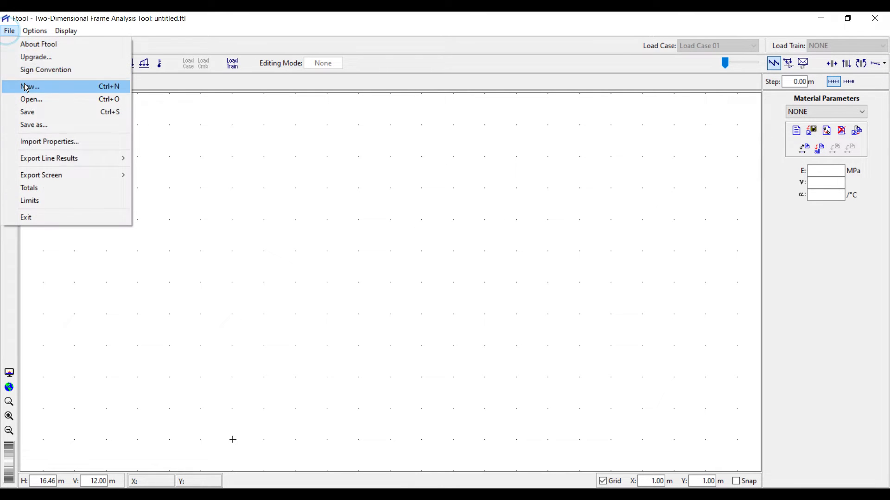
click(31, 44)
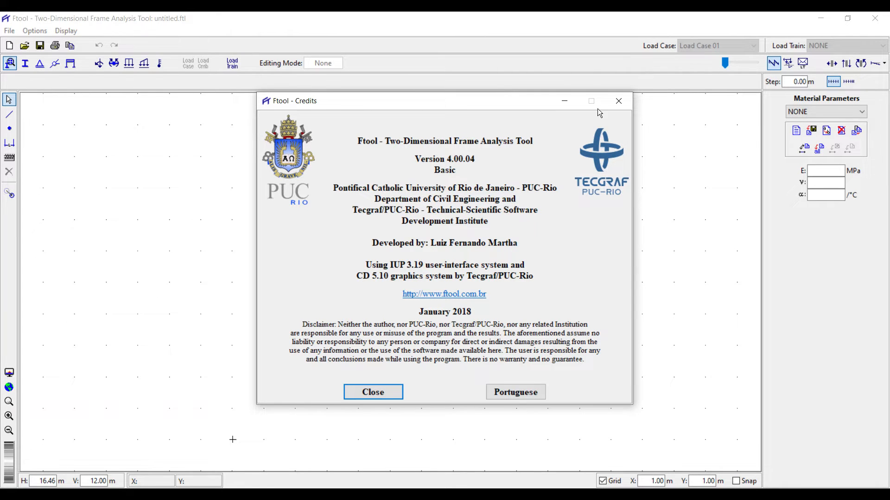
click(617, 102)
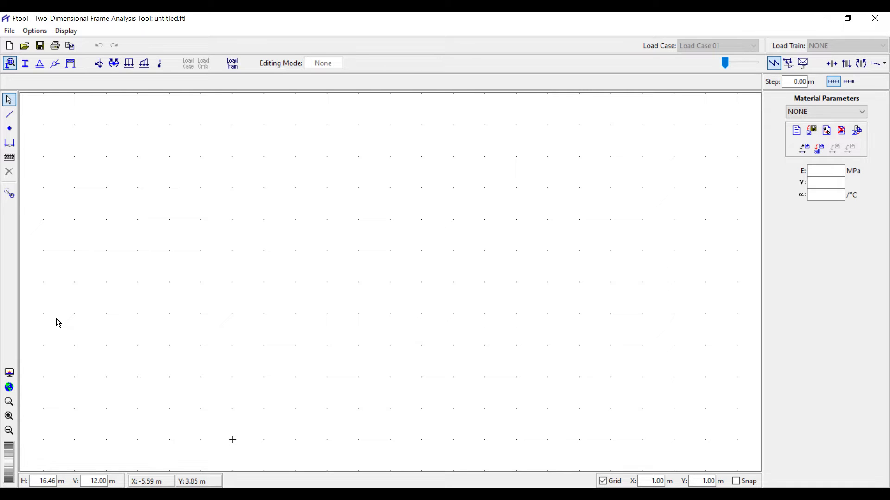
click(9, 115)
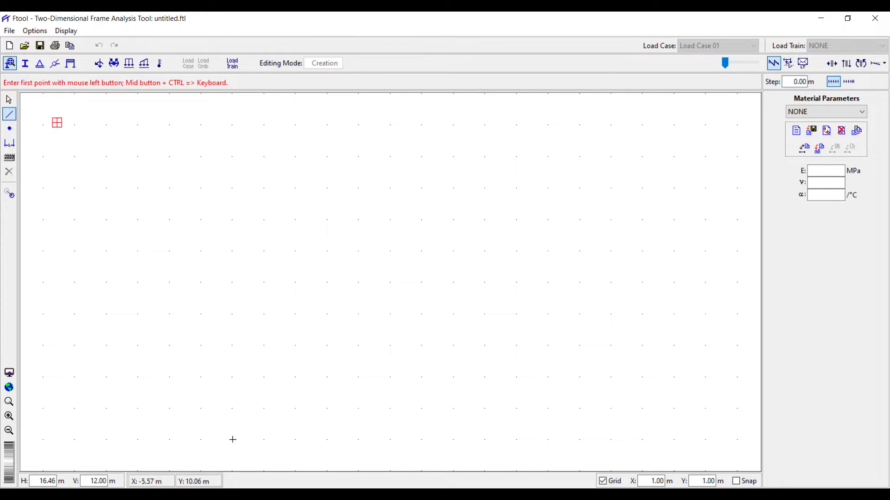
click(10, 129)
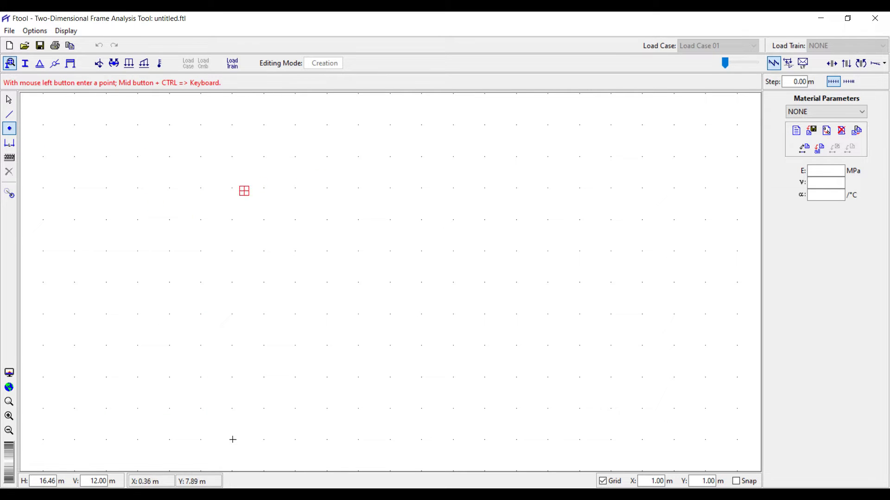
click(9, 114)
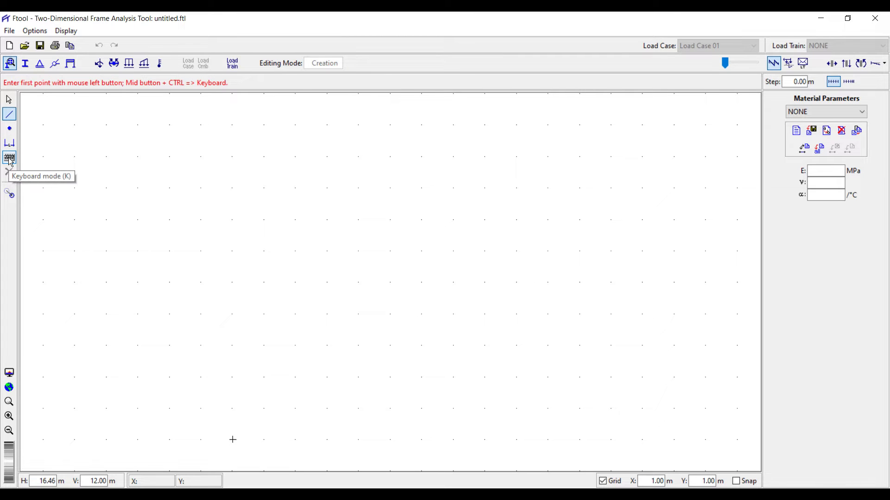
key(Escape)
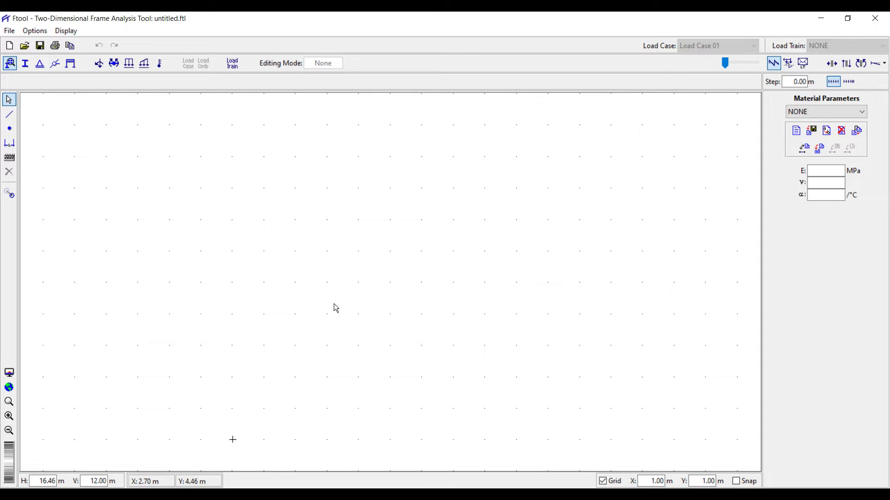
Set the grid spacing to 0.50 m in X and Y and zoom out to view the denser grid.
click(603, 482)
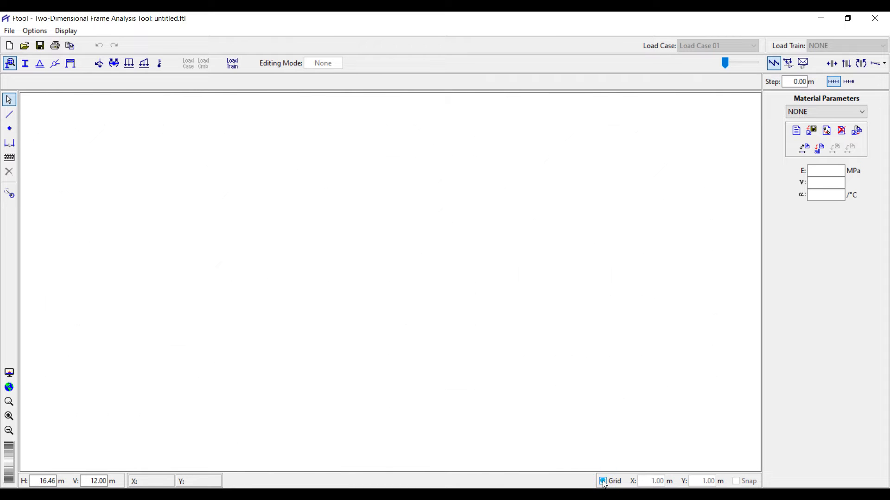
click(603, 481)
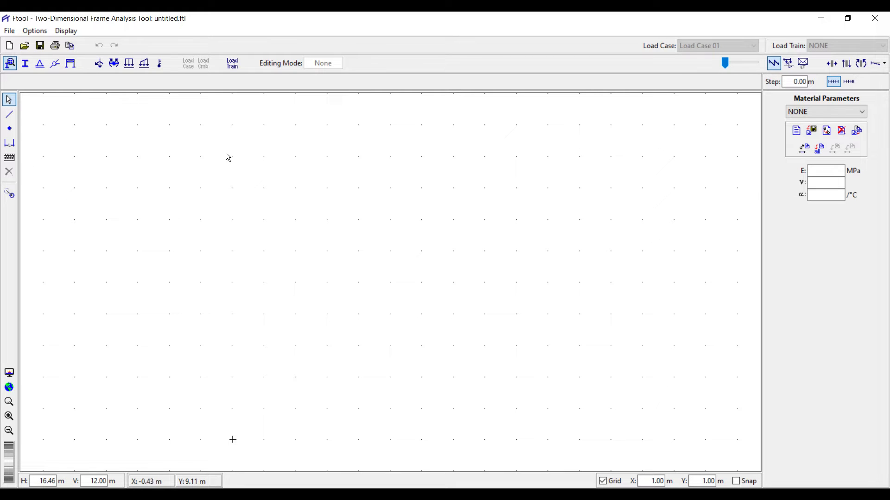
click(645, 480)
double_click(651, 482)
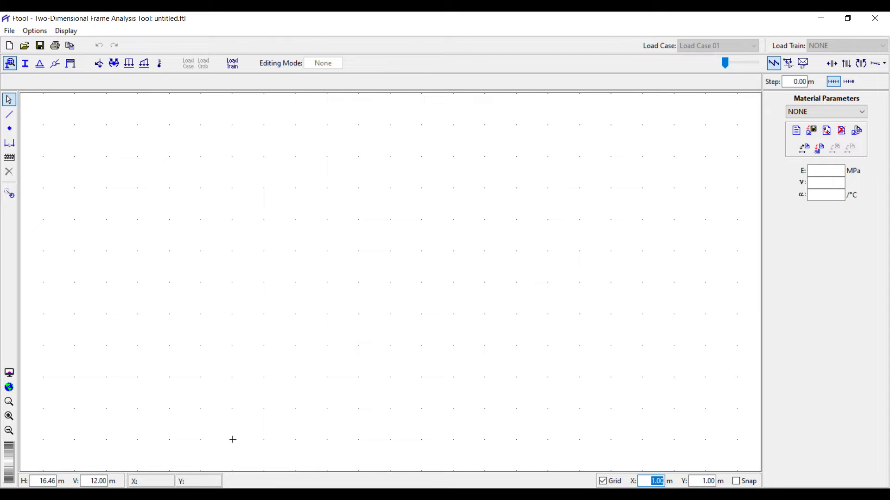
text(0.5)
key(Tab)
text(0.5)
click(655, 482)
click(9, 431)
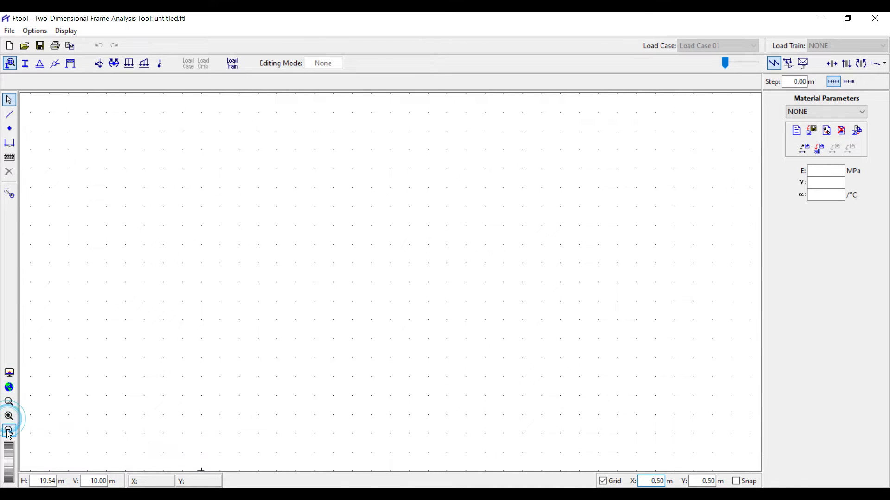
click(9, 431)
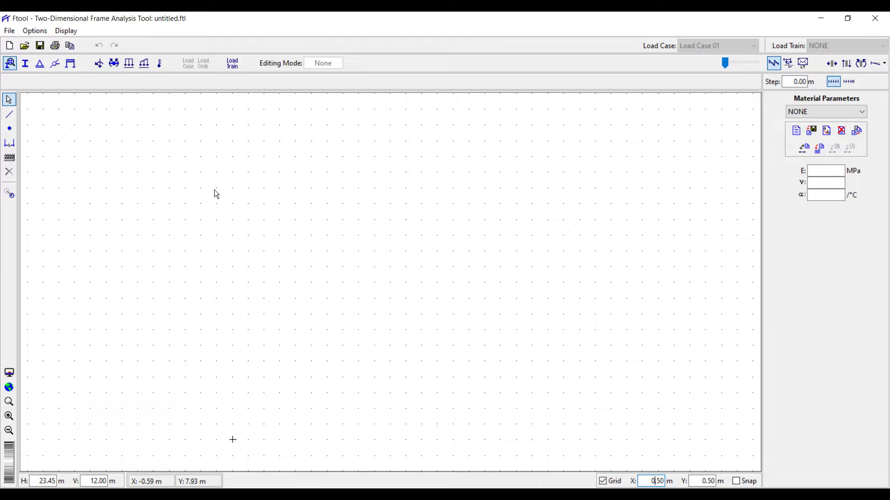
click(11, 31)
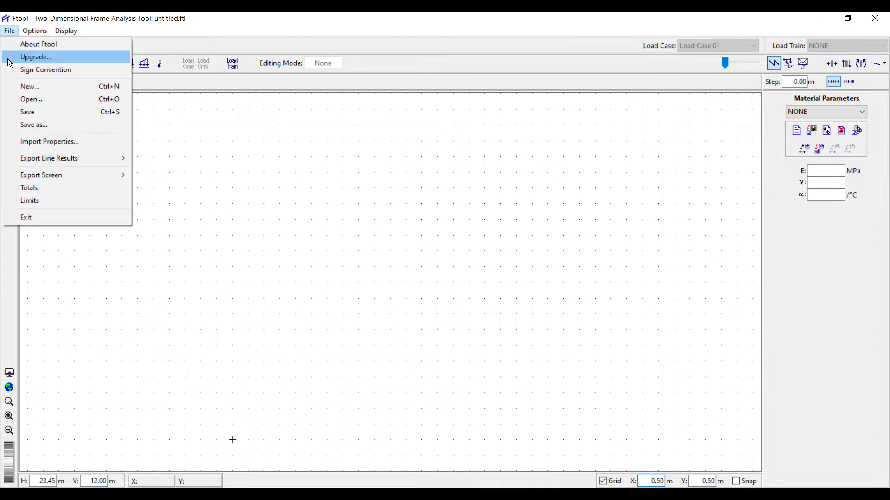
click(26, 69)
drag(510, 91, 413, 79)
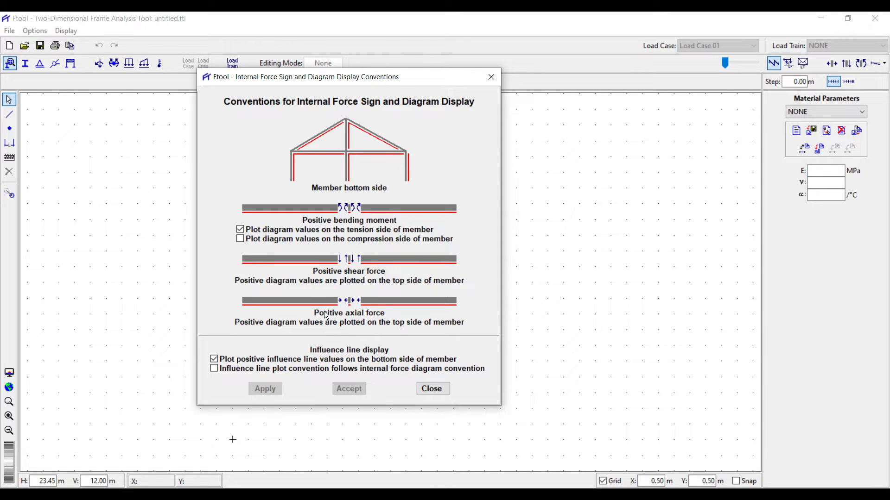
click(490, 79)
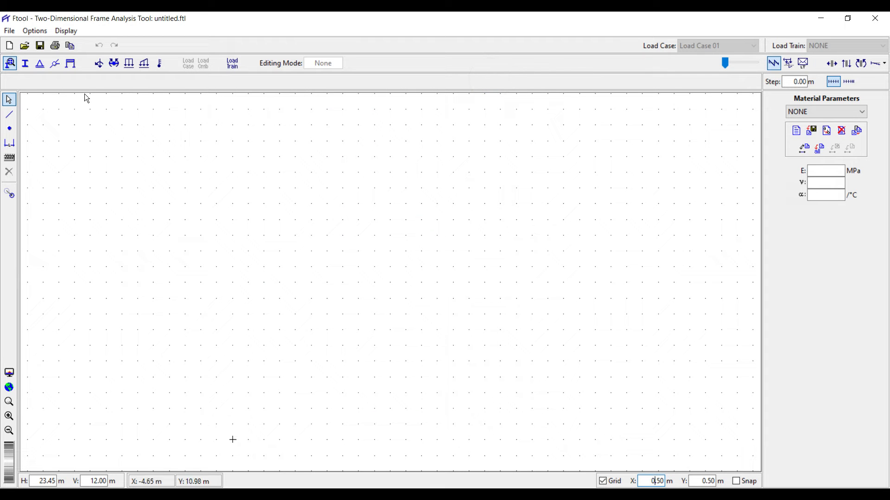
click(34, 35)
click(69, 137)
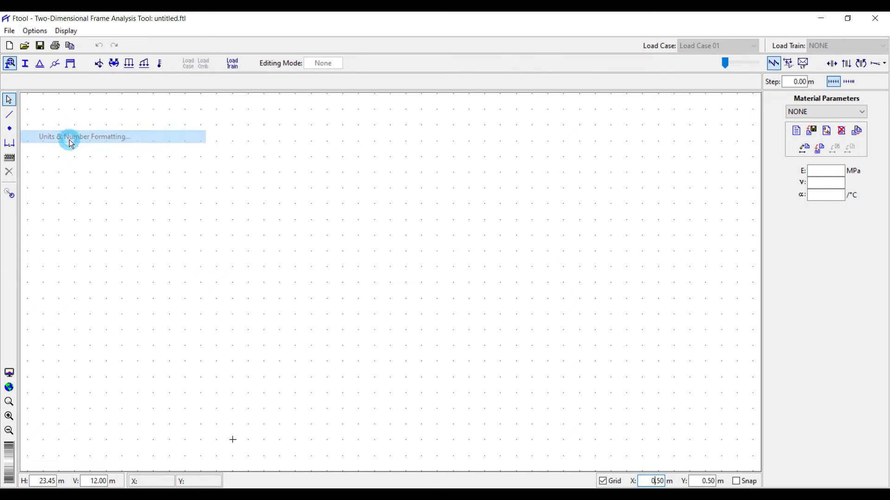
drag(412, 92, 378, 89)
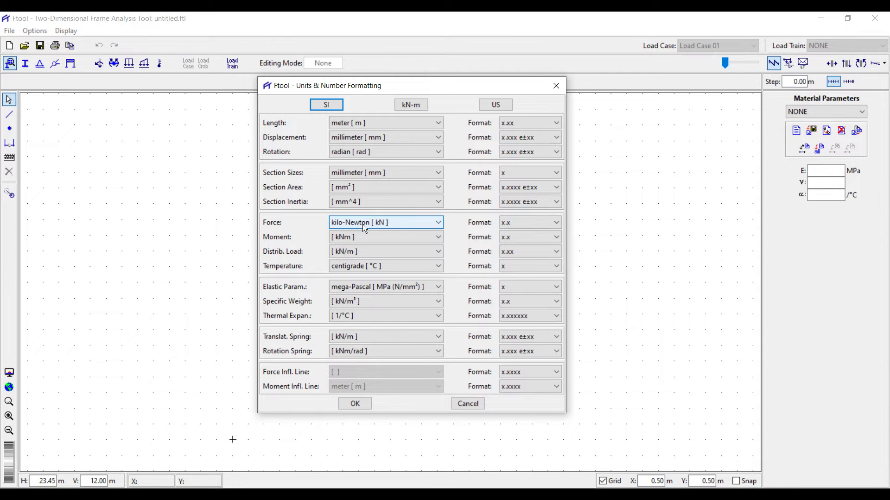
click(493, 103)
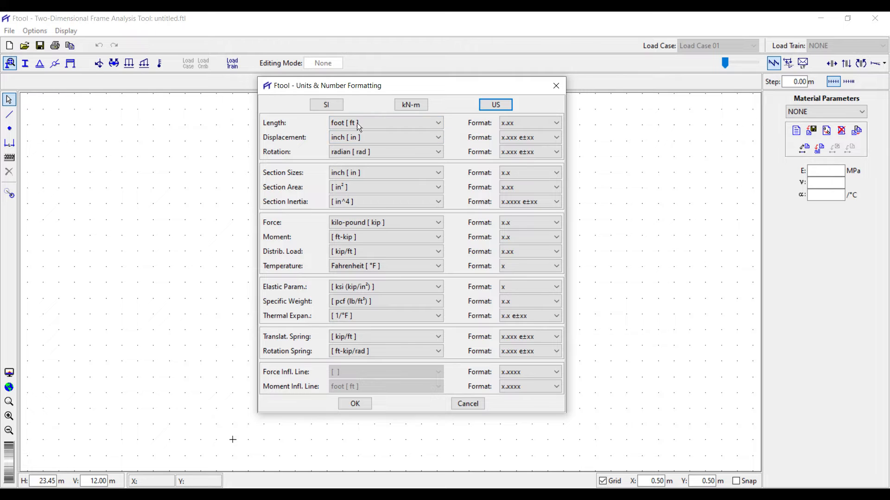
click(412, 105)
click(326, 105)
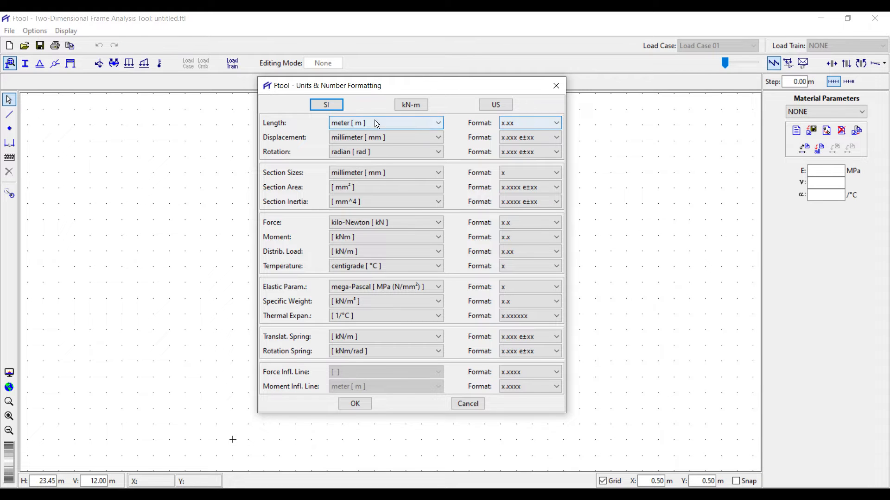
click(516, 124)
click(519, 123)
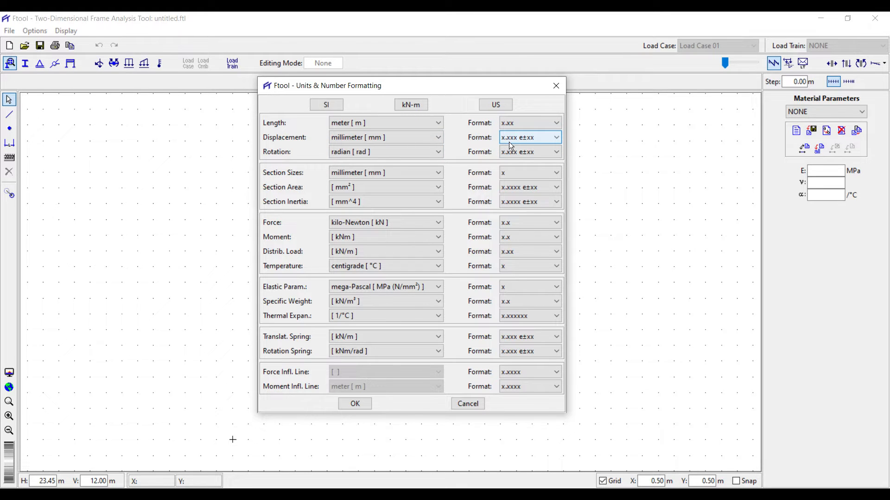
click(533, 138)
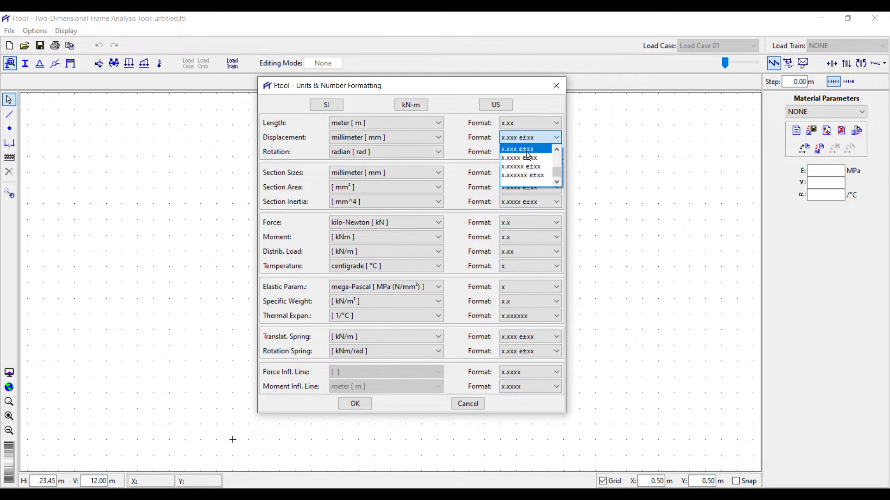
click(541, 133)
click(553, 87)
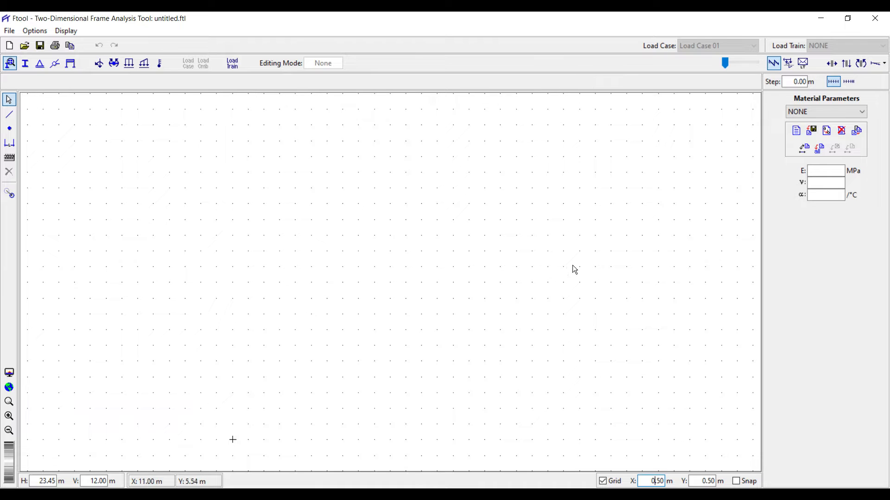
With keyboard coordinate entry on, insert a node at the origin (0, 0).
click(9, 159)
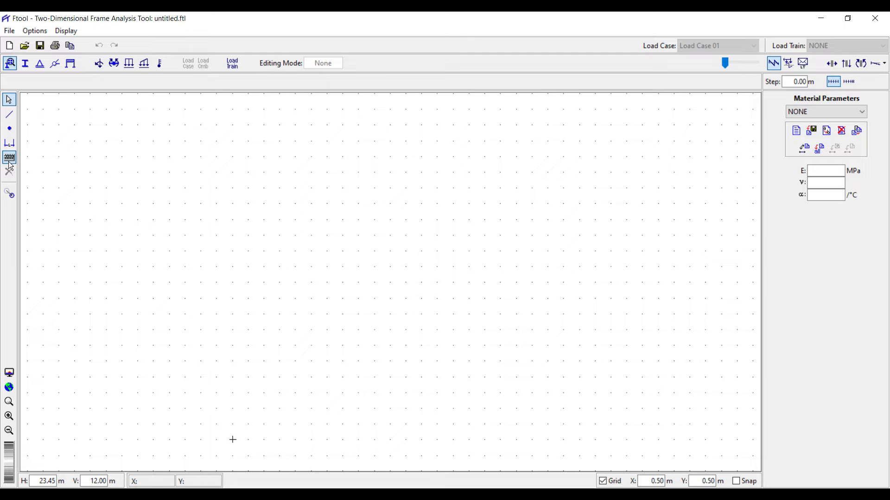
click(10, 130)
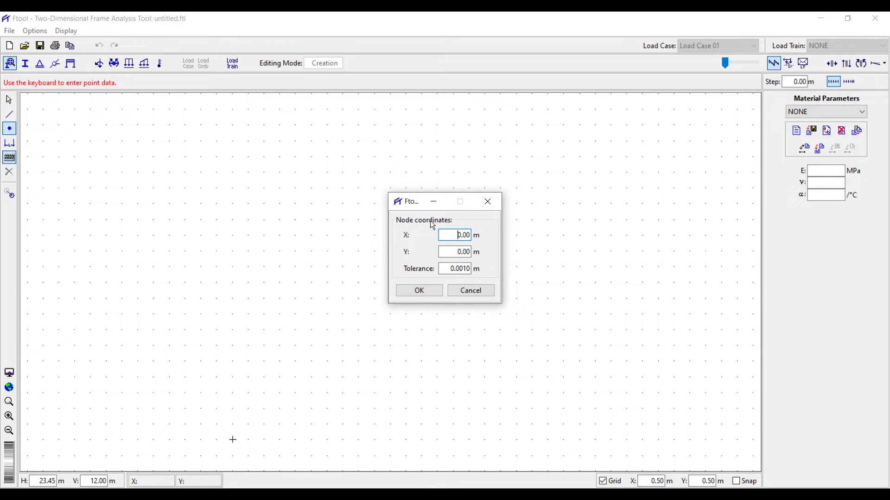
click(456, 235)
double_click(458, 251)
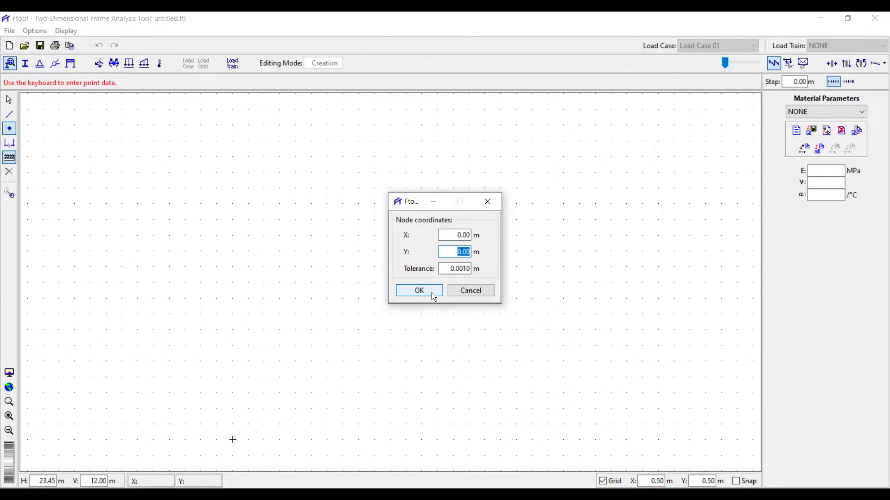
click(462, 268)
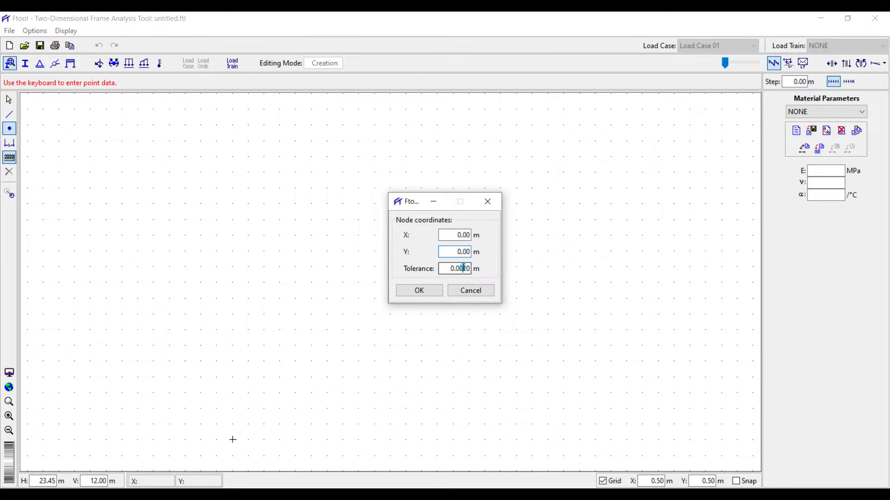
text(0)
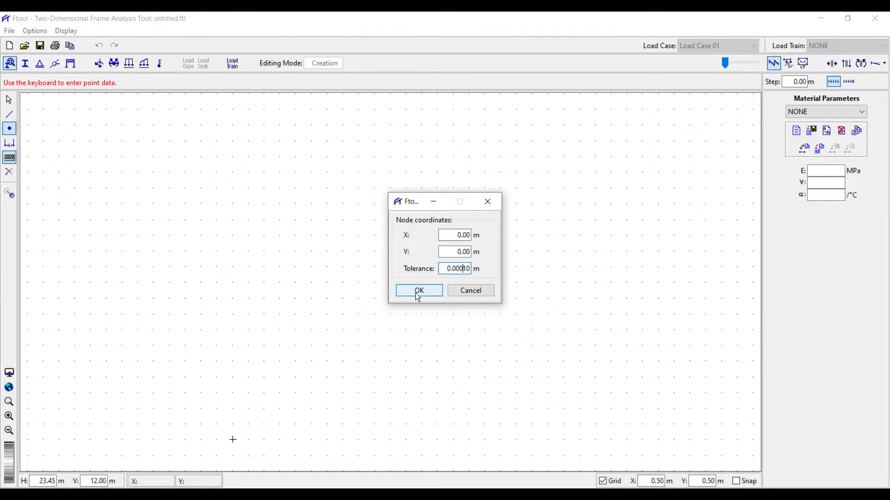
key(BackSpace)
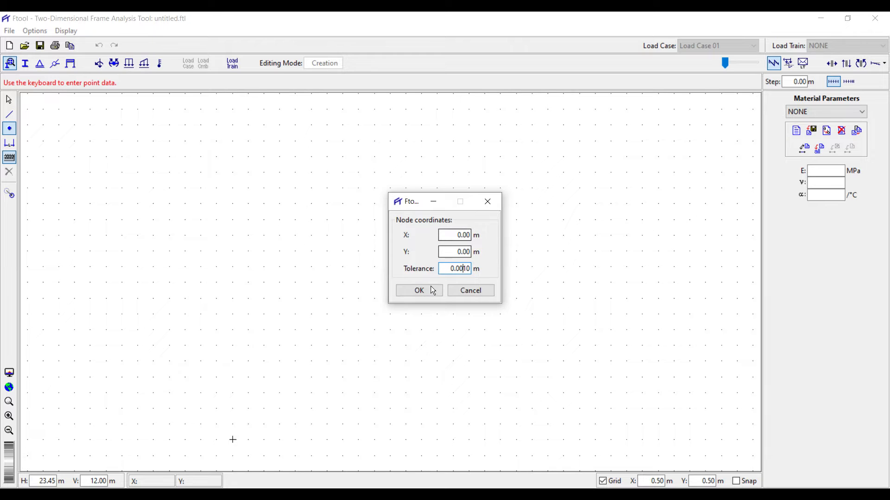
click(422, 291)
Insert a second node at X 5.00 m, Y 0.00 m and close the Node coordinates dialog.
drag(454, 236, 469, 235)
click(419, 292)
click(488, 202)
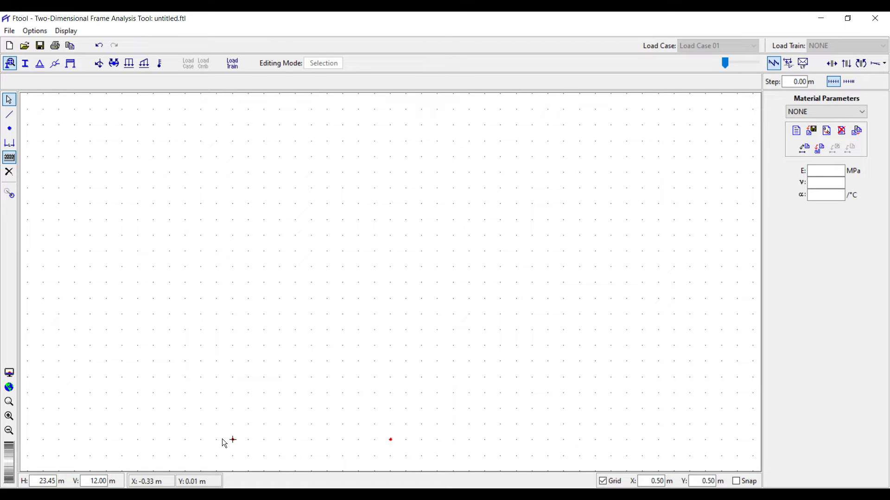
Deselect the new node and zoom to fit both nodes in view.
click(246, 422)
click(8, 389)
Draw a 5 m horizontal member joining the origin node to the node at X 5.00 m.
double_click(11, 119)
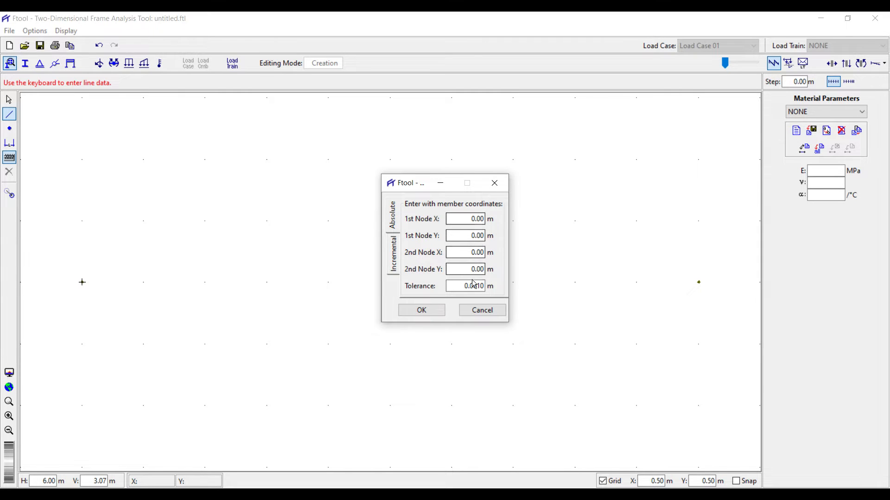
click(499, 186)
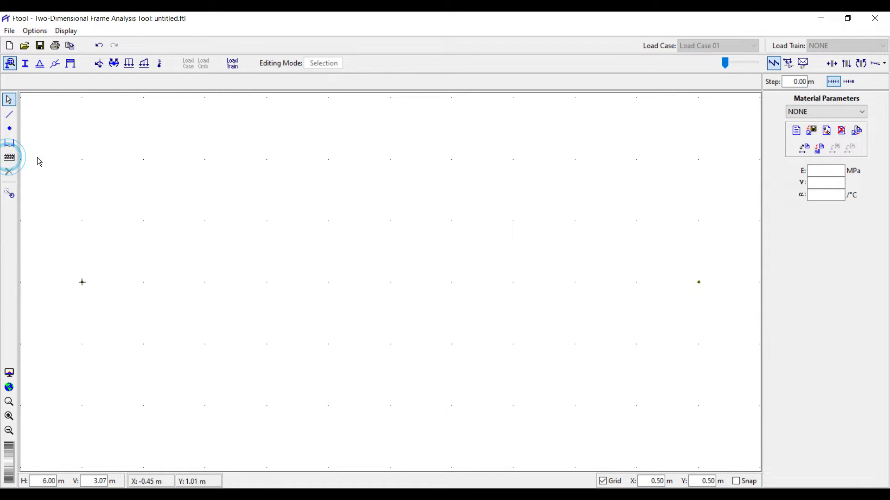
click(10, 115)
click(82, 283)
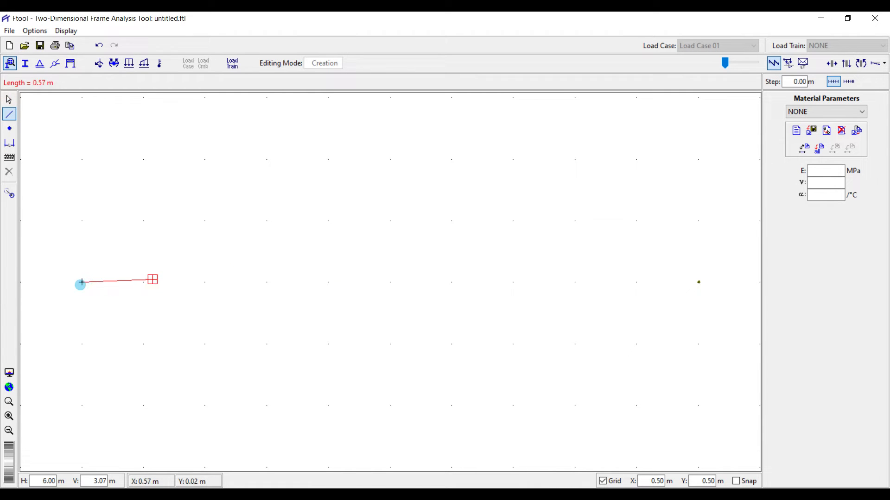
click(699, 282)
scroll(429, 162, down, 2)
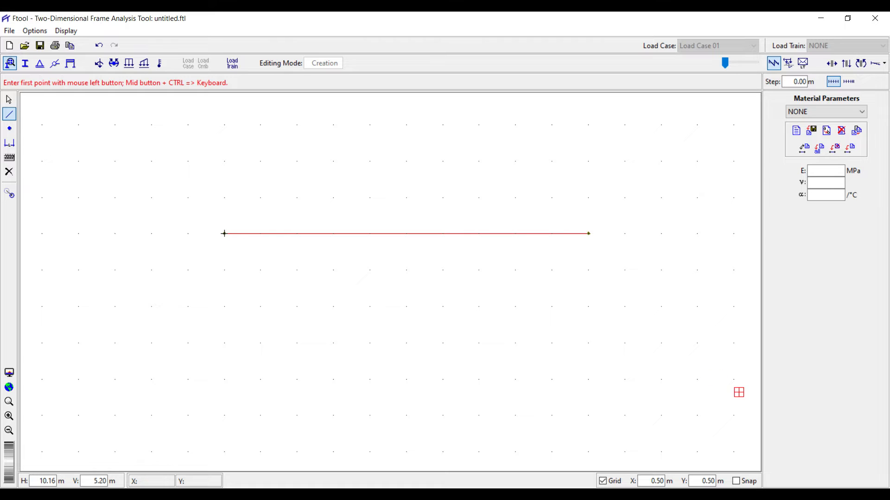
Change the grid spacing to 1.00 m in both X and Y.
double_click(651, 481)
text(1)
key(Tab)
text(1)
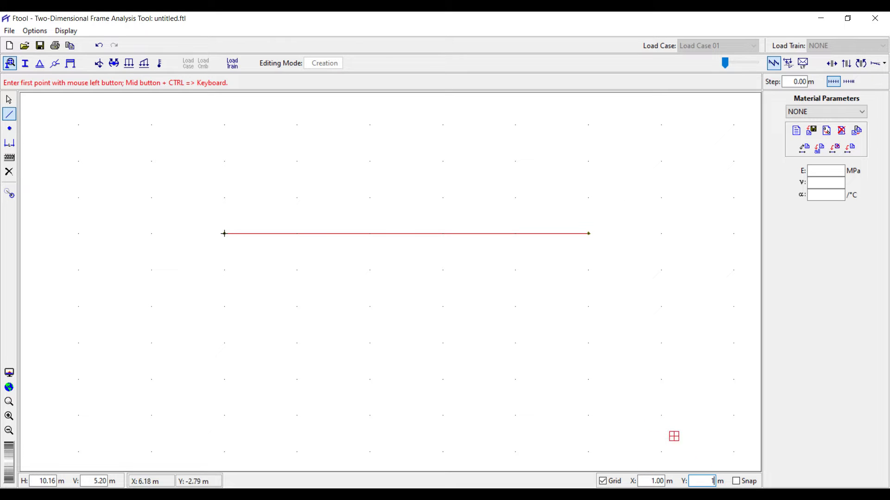
click(9, 130)
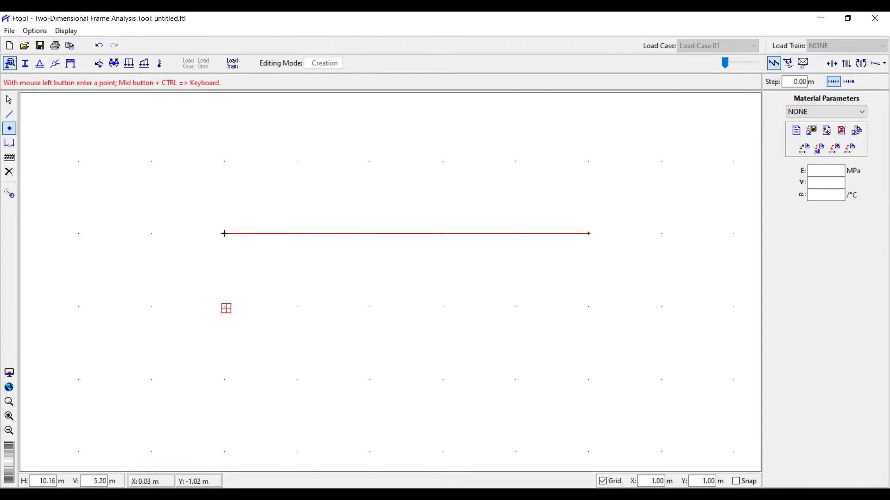
With grid snap on, draw a second 5 m member 1 m below the beam, then turn snap off.
click(737, 482)
click(225, 307)
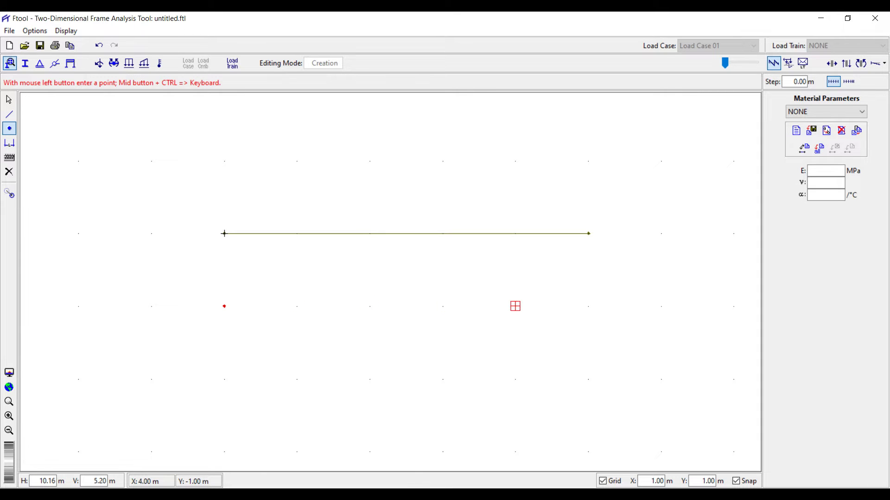
click(571, 312)
click(9, 114)
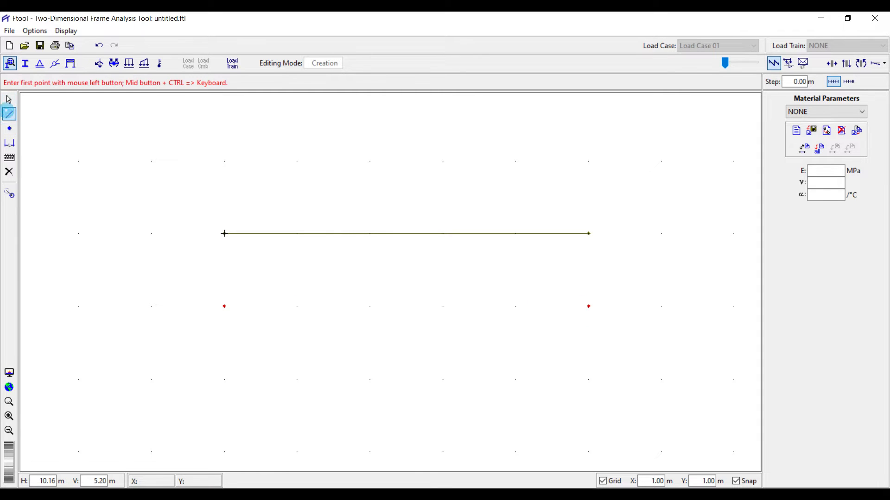
click(215, 315)
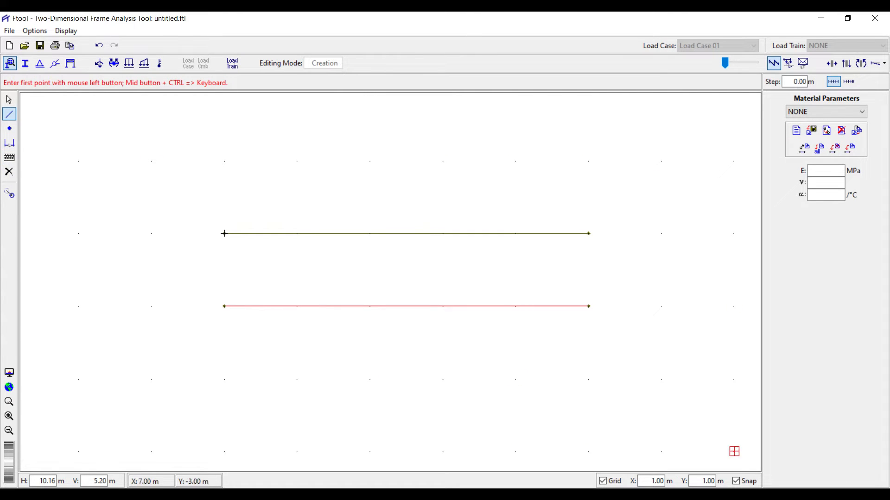
click(737, 482)
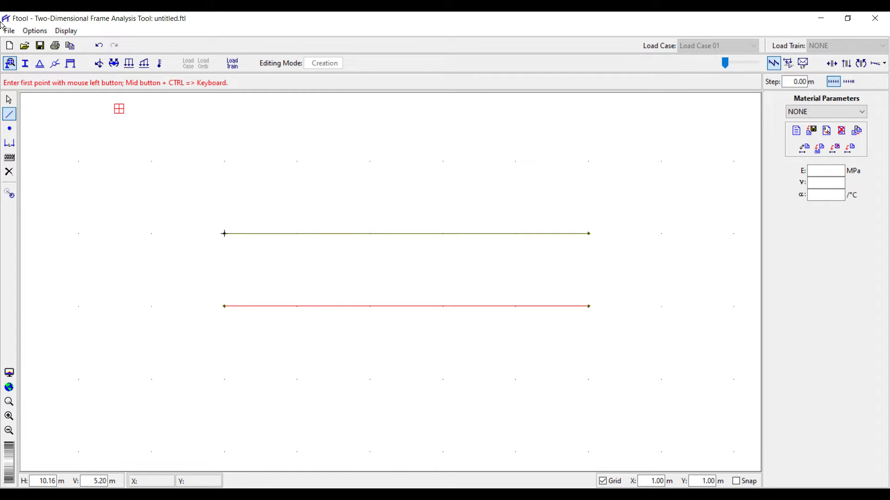
click(9, 100)
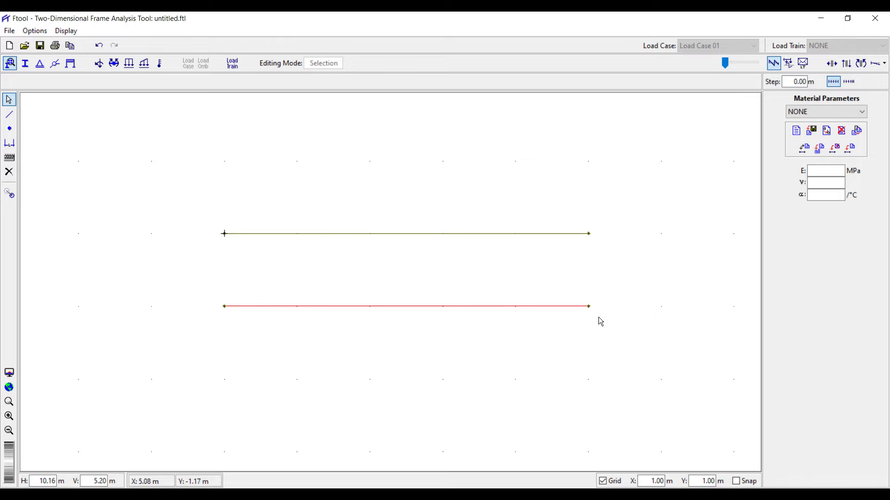
Box-select the lower 5 m member and delete it, leaving only the original beam.
drag(622, 284, 202, 332)
click(358, 253)
drag(662, 266, 193, 340)
drag(185, 267, 628, 399)
drag(634, 278, 179, 373)
key(Delete)
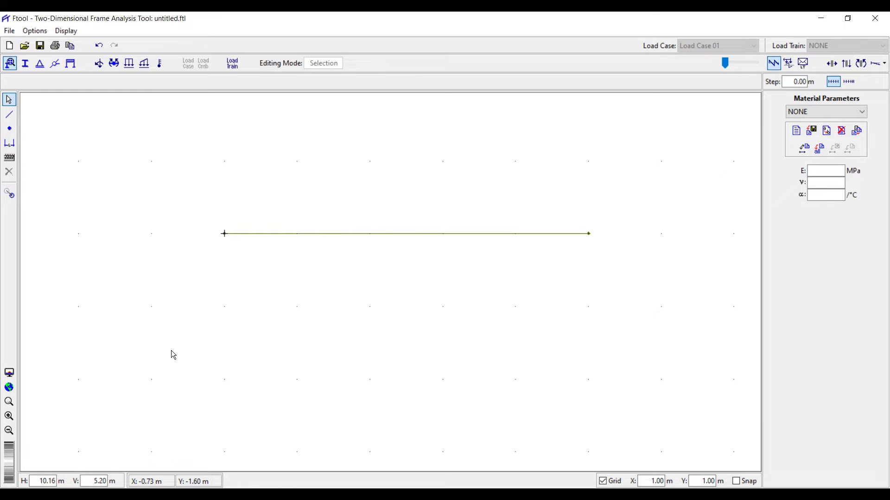
Add a 5.00 m dimension line below the beam spanning its full length.
click(386, 236)
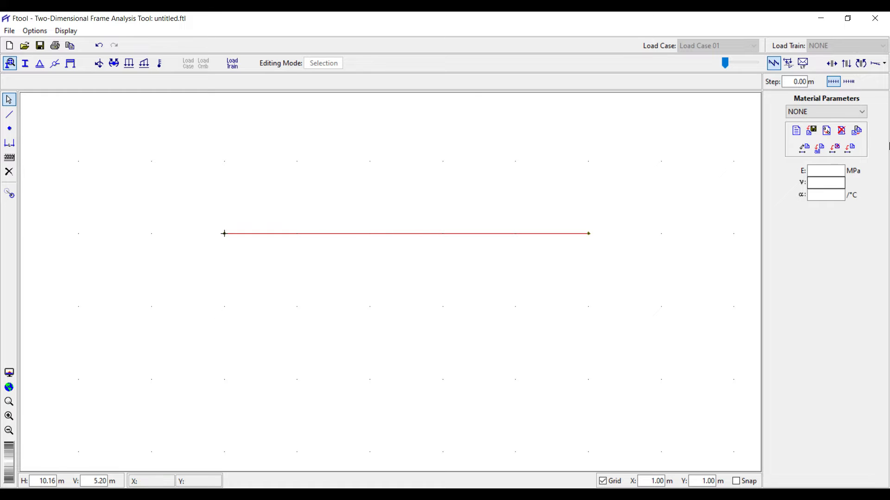
click(16, 144)
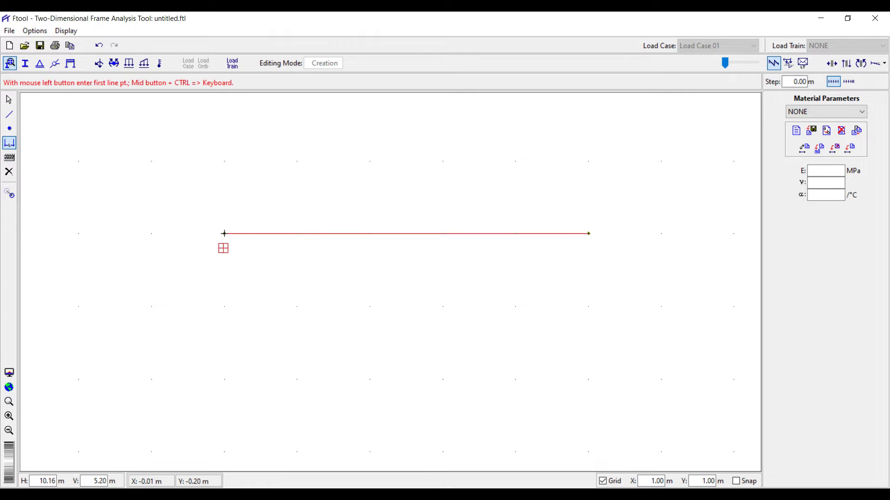
click(224, 233)
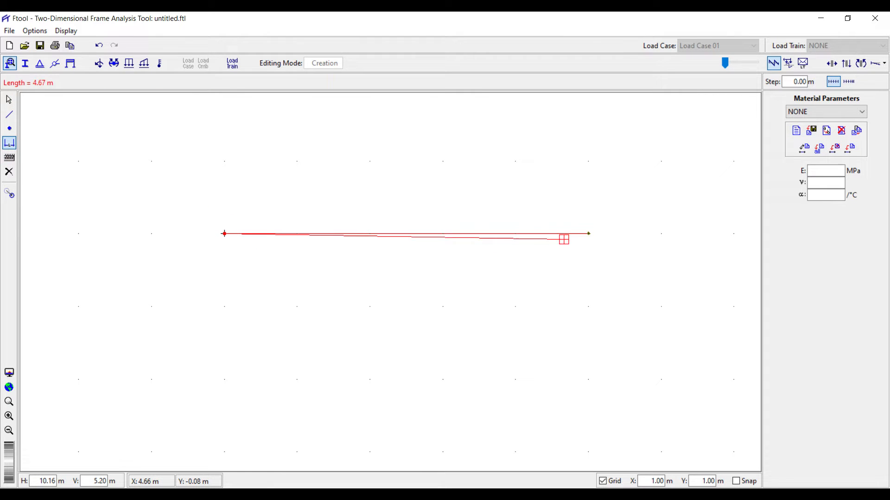
click(589, 233)
click(436, 285)
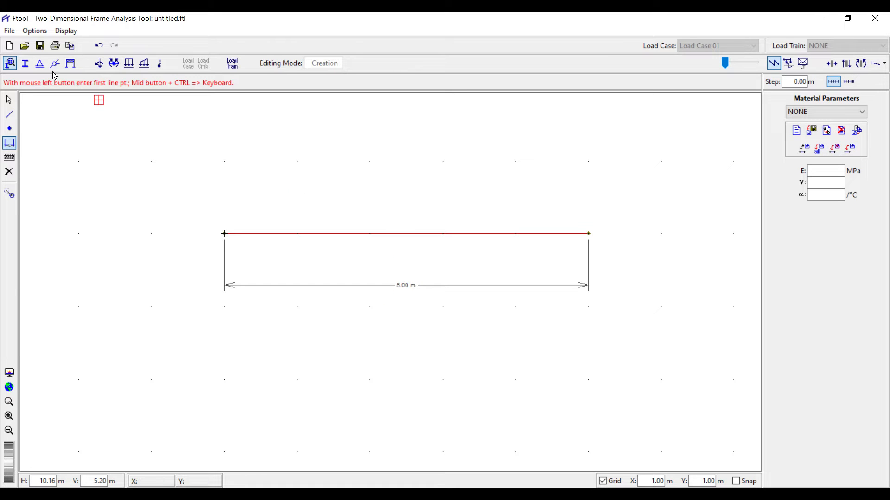
click(66, 31)
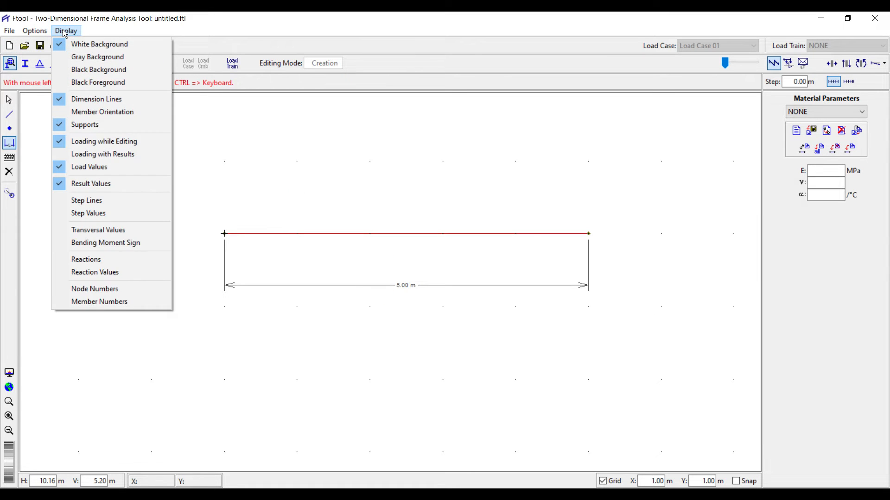
Set the text display size to Large and select the 5.00 m dimension line.
mouse_move(37, 36)
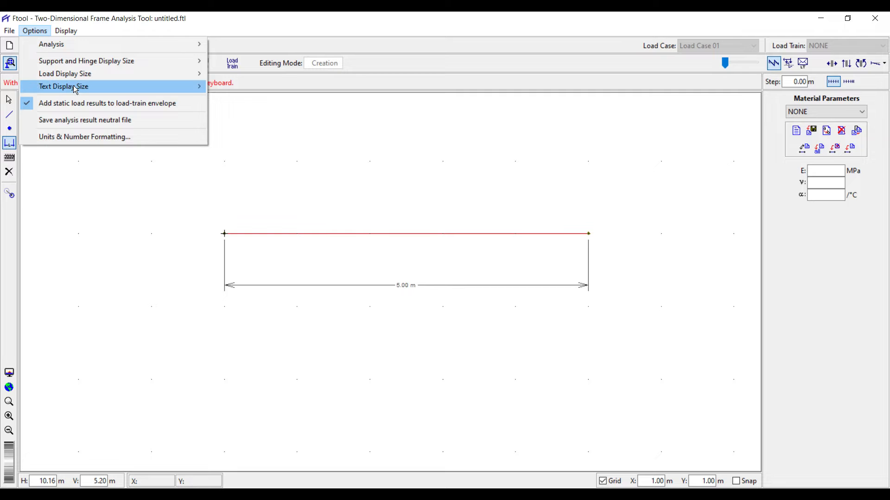
mouse_move(73, 85)
click(231, 113)
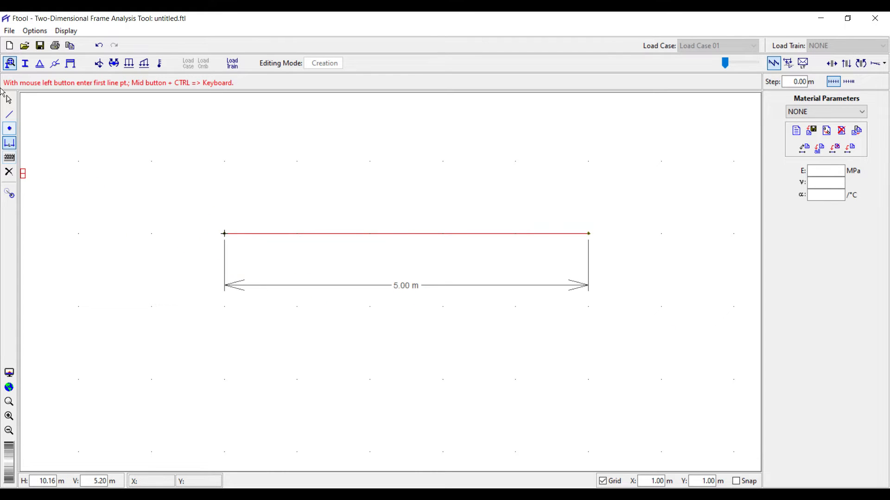
click(10, 100)
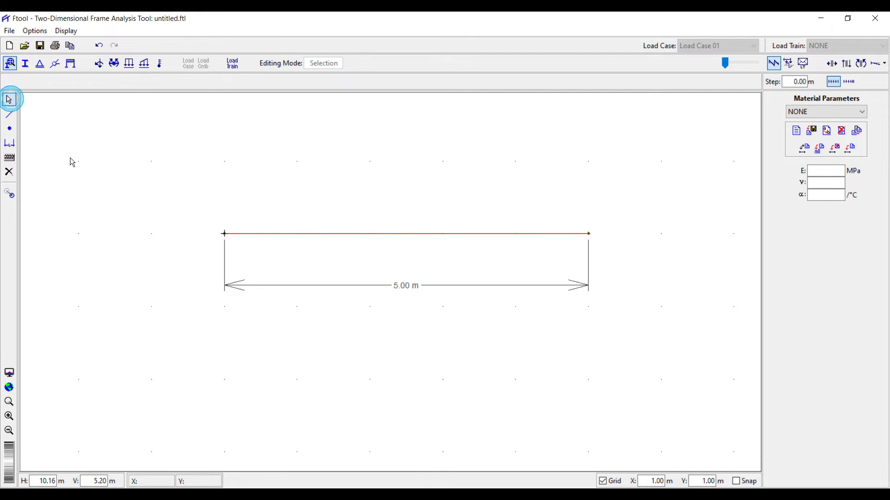
click(271, 273)
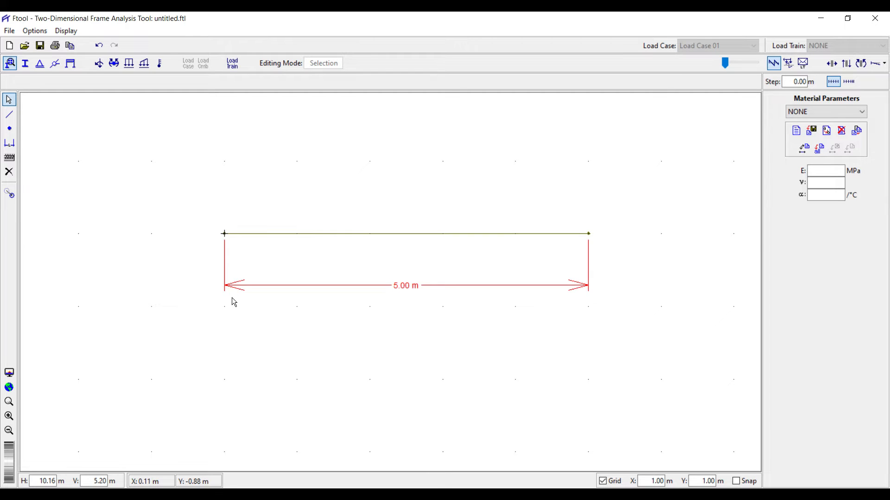
Delete the 5.00 m dimension line beneath the beam.
key(Delete)
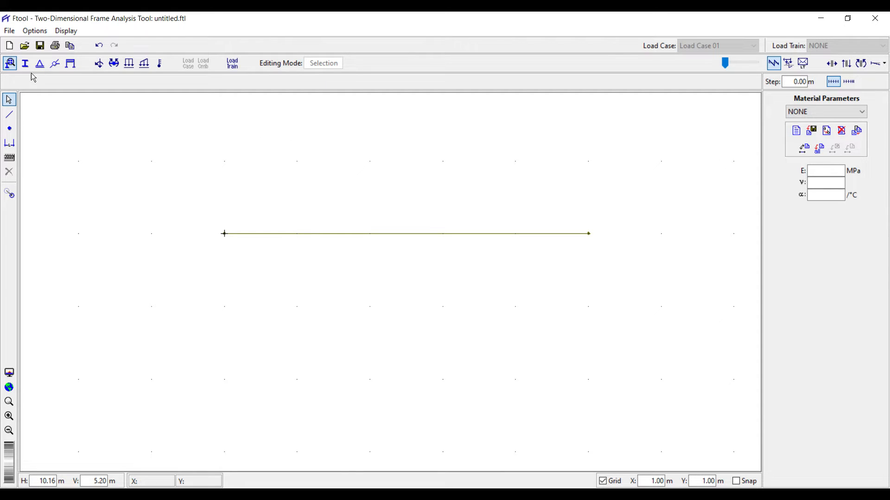
Create a new Concrete Isotropic material labelled 'conc' (E 25000 MPa, ν 0.20).
click(8, 63)
click(807, 113)
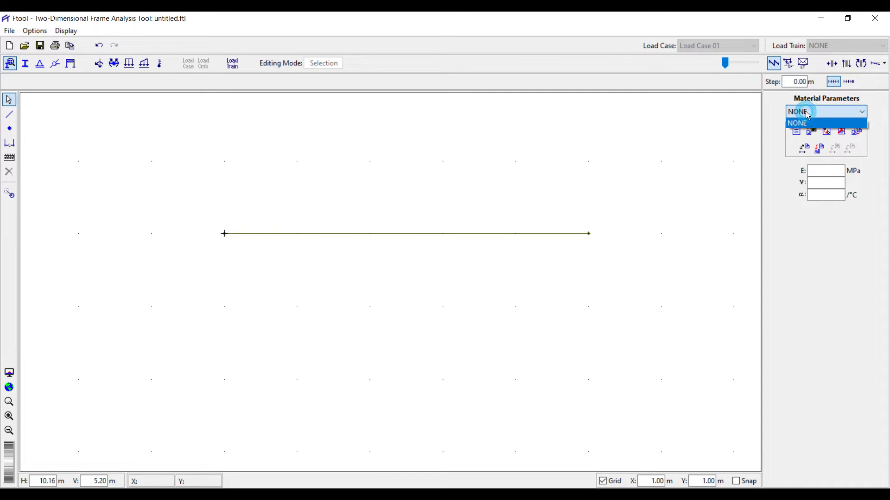
click(806, 112)
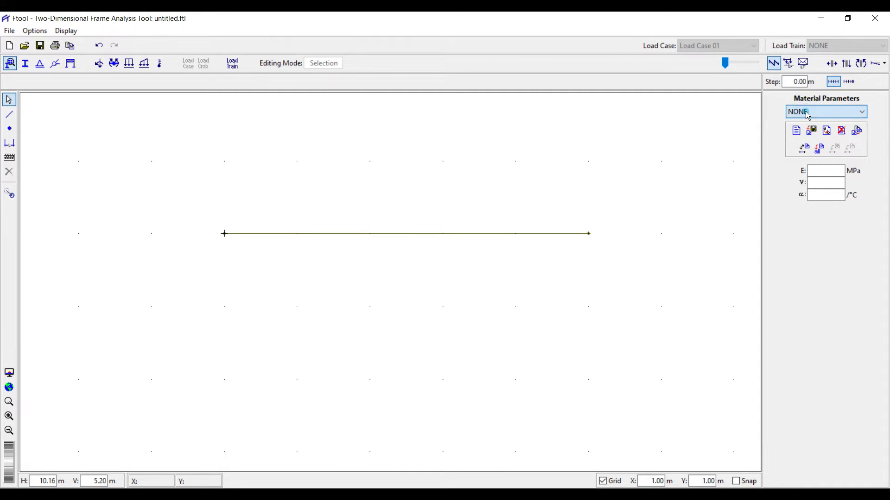
click(796, 133)
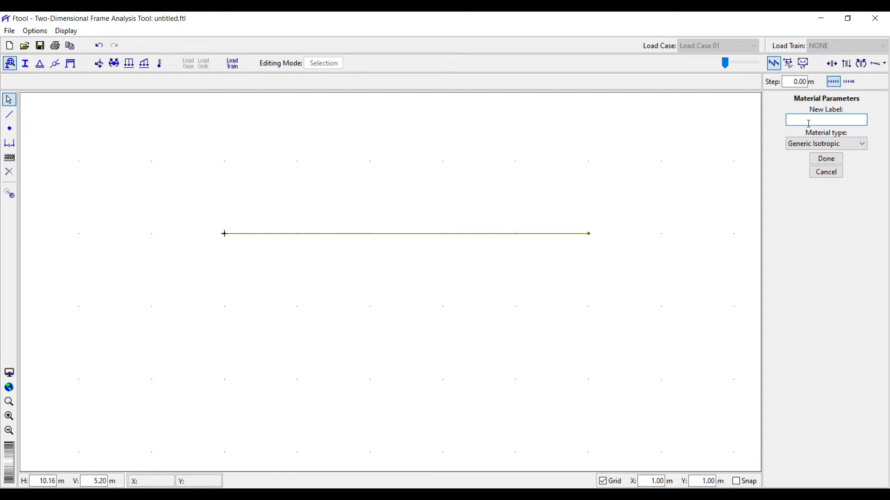
text(conc)
click(835, 143)
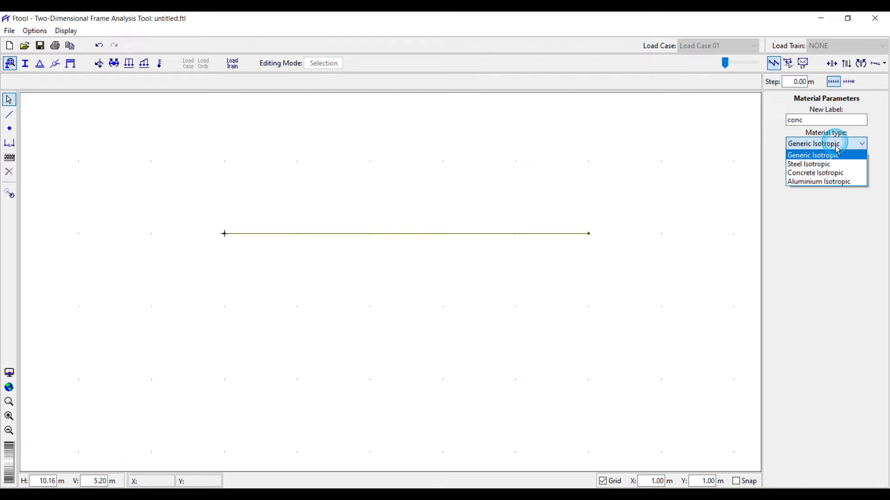
click(824, 176)
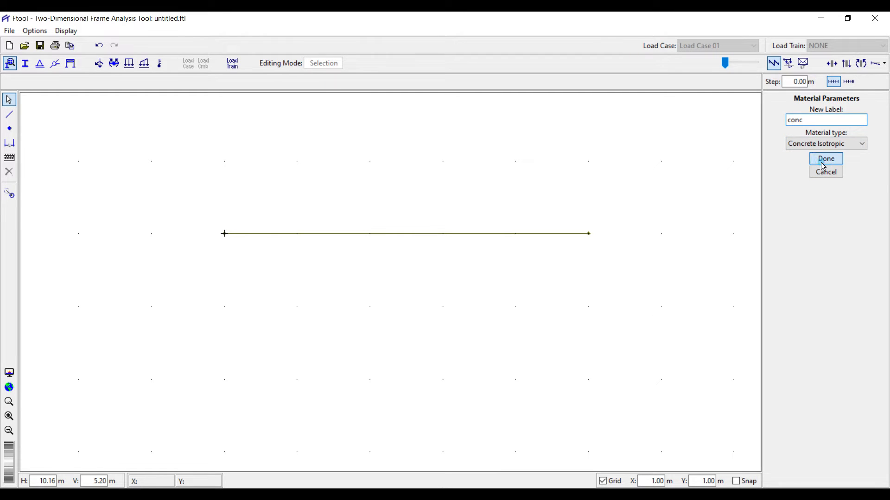
click(823, 162)
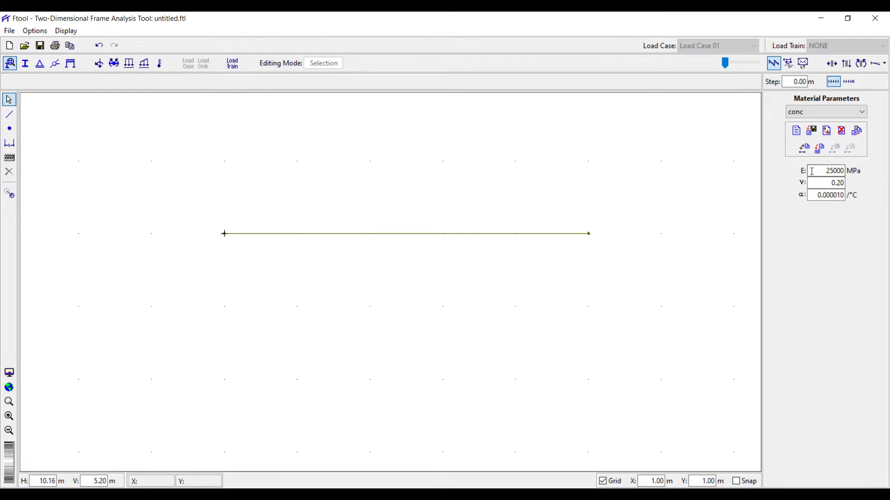
Assign the conc material (E 25000 MPa, ν 0.20) to every member, including the 5 m beam.
double_click(824, 170)
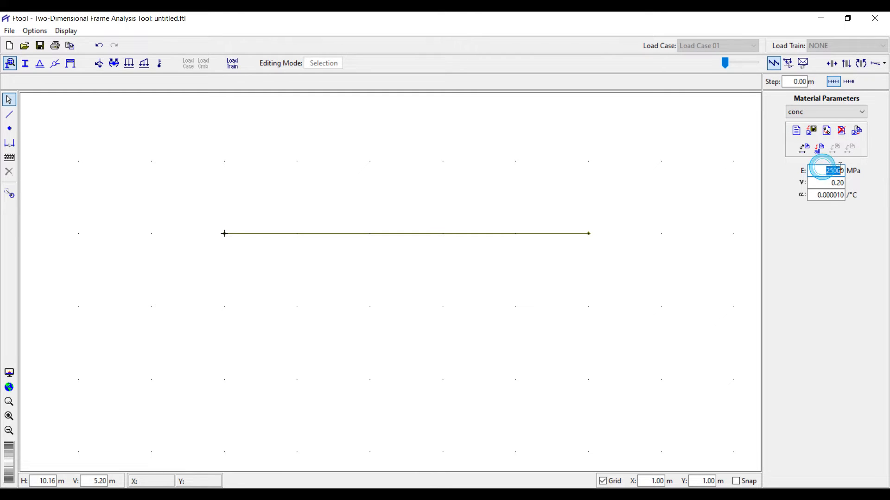
double_click(823, 185)
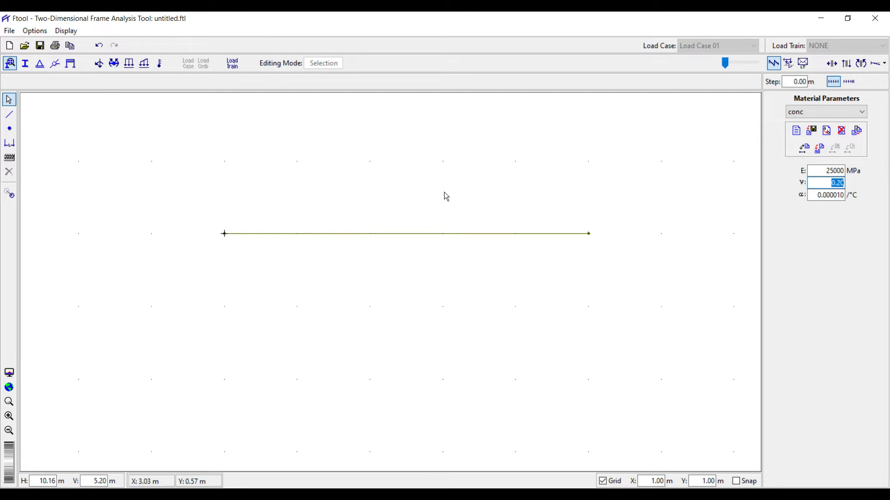
drag(470, 189, 399, 253)
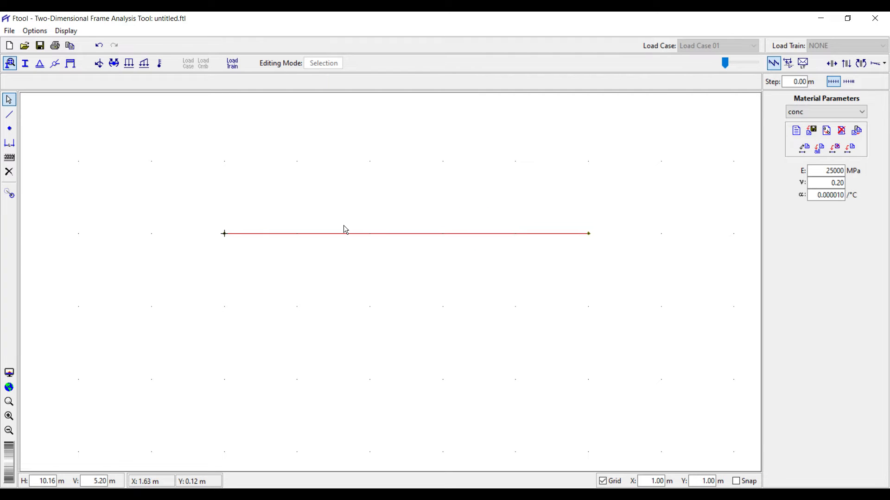
click(820, 154)
click(817, 151)
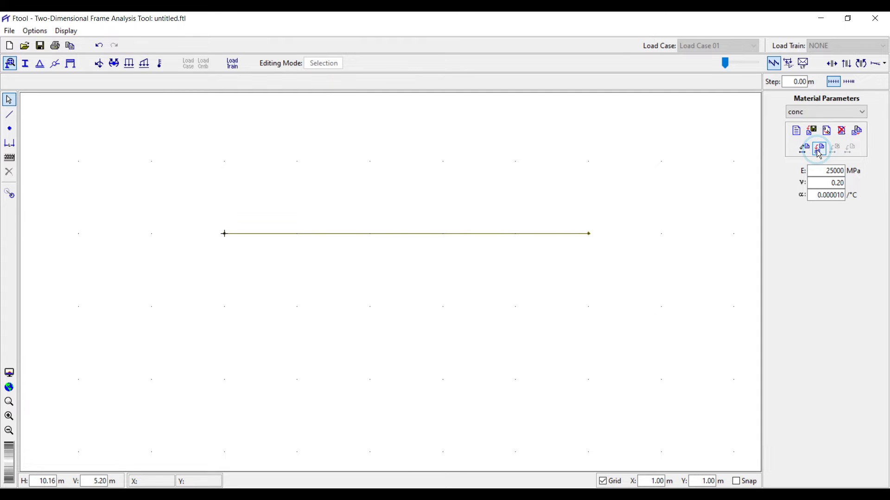
click(9, 129)
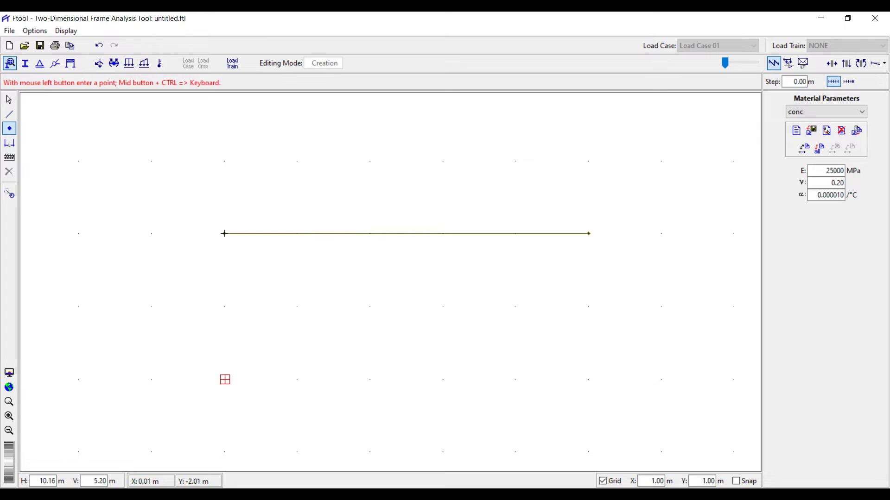
click(736, 481)
click(192, 351)
click(589, 379)
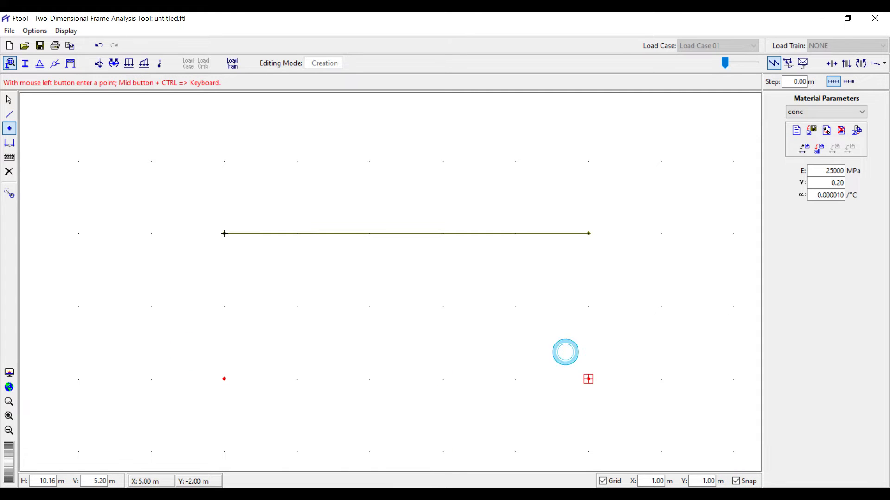
click(9, 114)
click(224, 379)
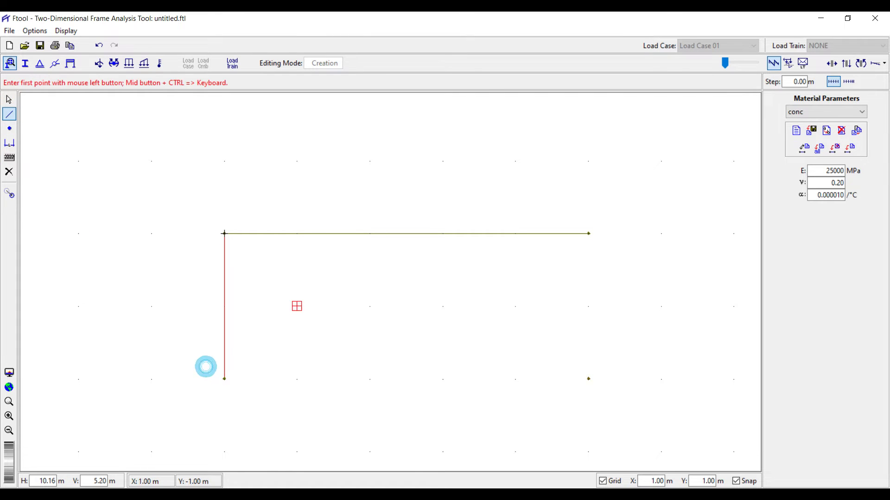
click(589, 234)
click(616, 355)
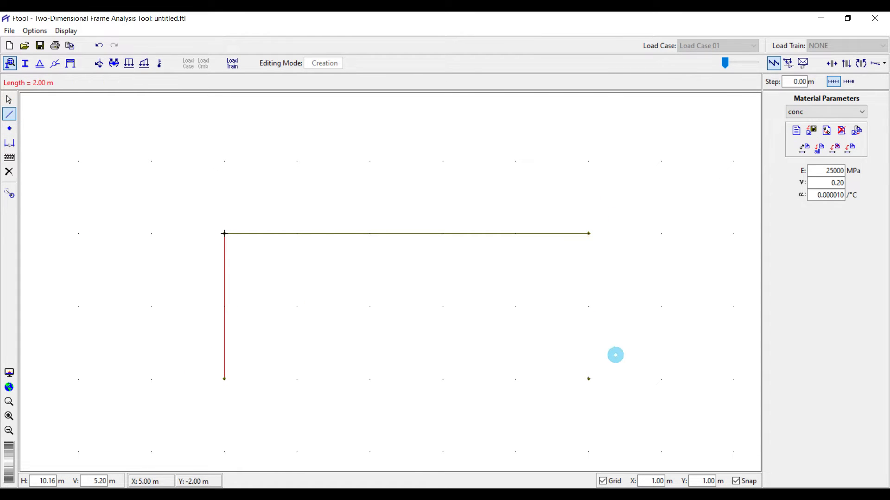
click(736, 481)
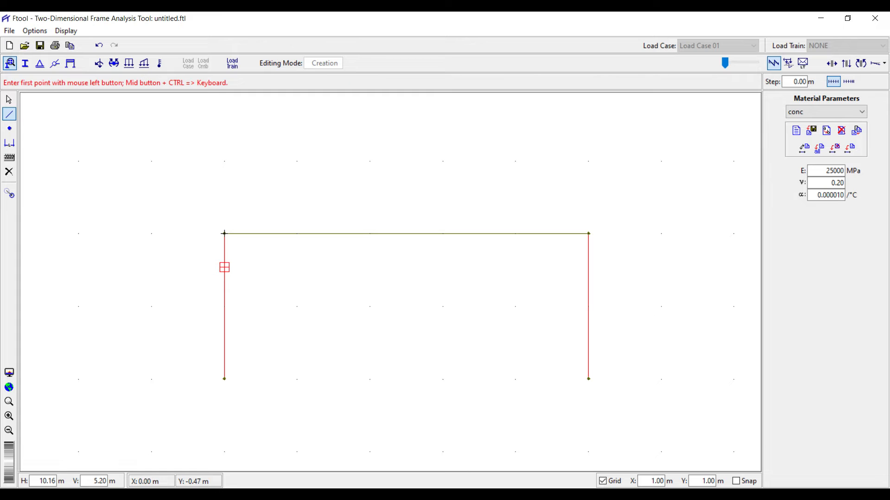
key(Escape)
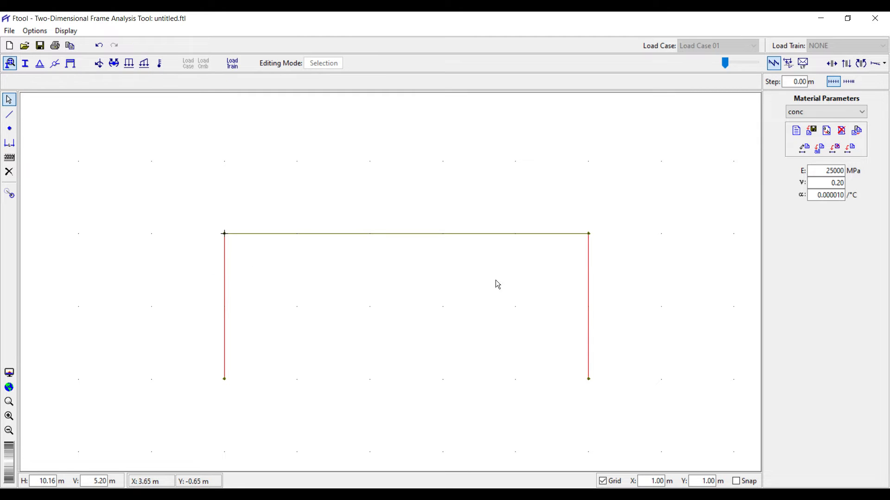
drag(632, 282, 119, 321)
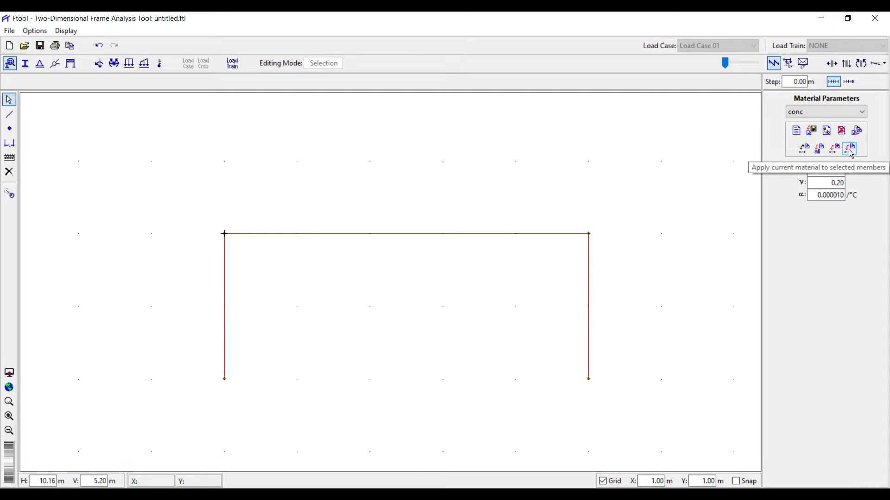
click(837, 111)
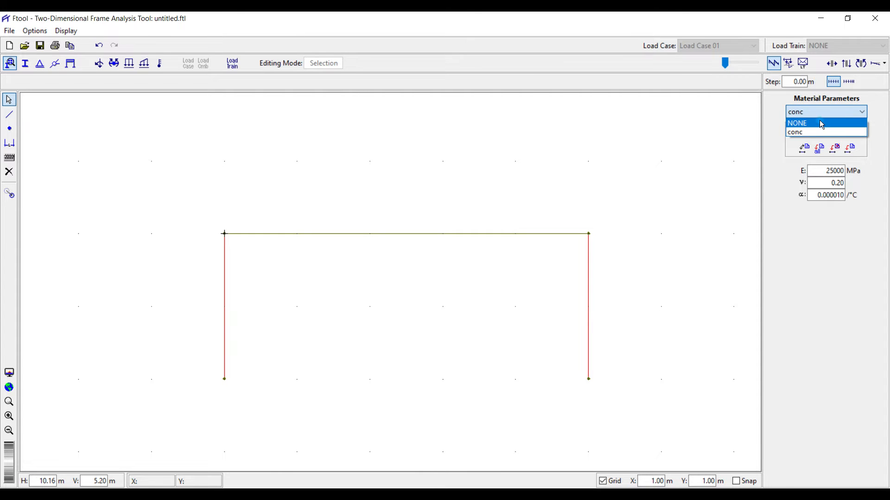
click(819, 121)
click(815, 111)
click(816, 132)
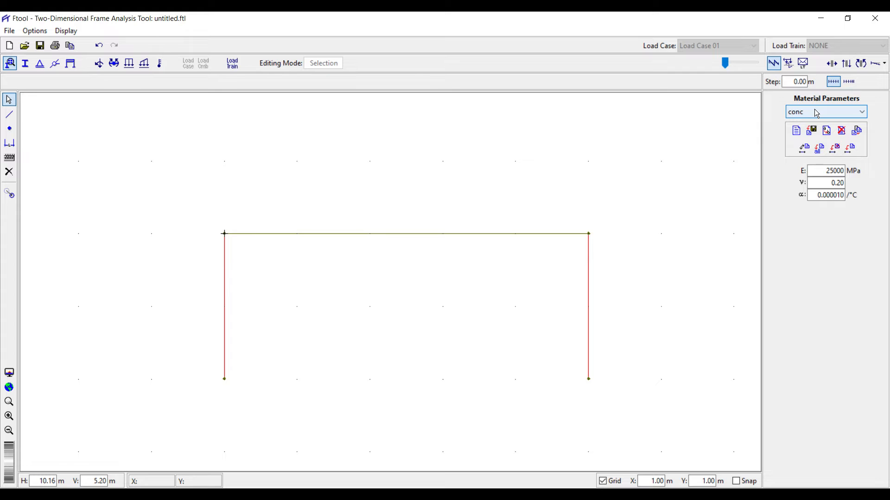
click(808, 109)
click(805, 136)
click(836, 113)
click(834, 113)
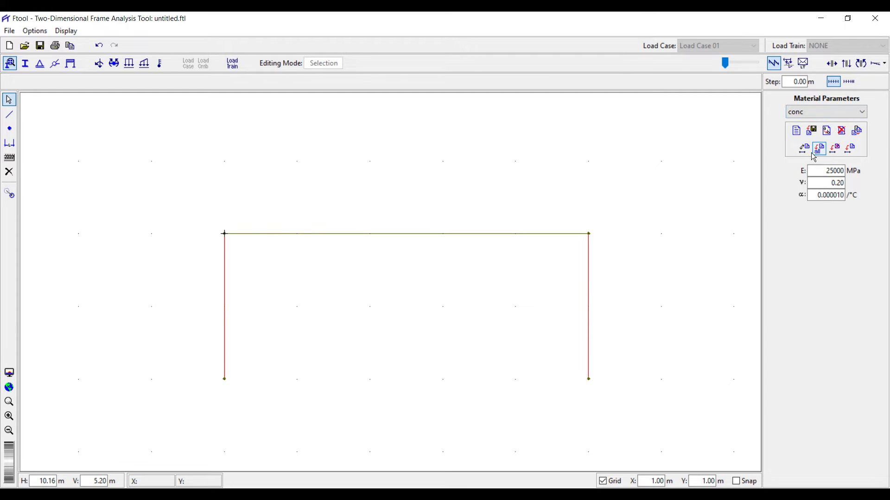
drag(610, 293, 209, 341)
key(Delete)
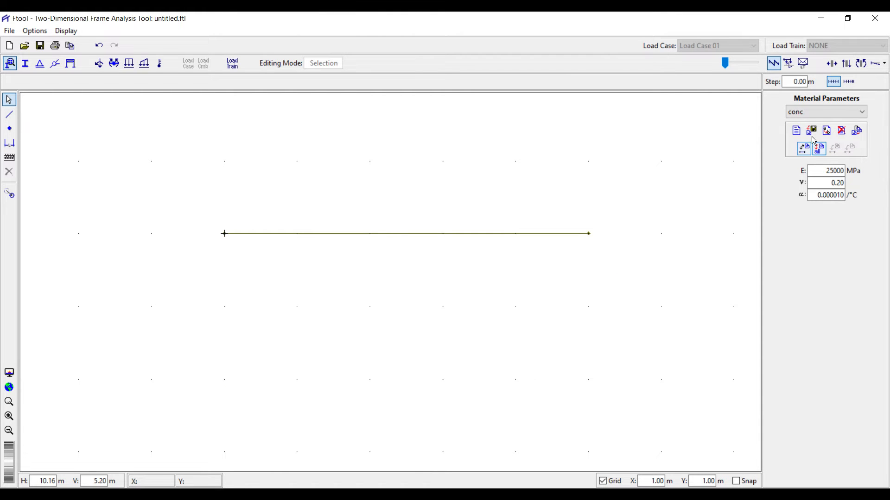
Create a new Rectangle cross-section labelled 'conc rec' for the selected beam.
drag(381, 207, 348, 271)
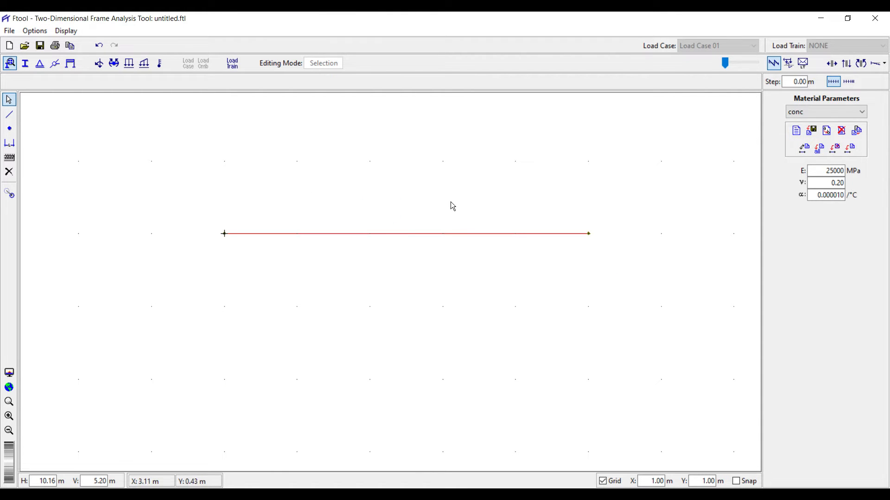
click(26, 64)
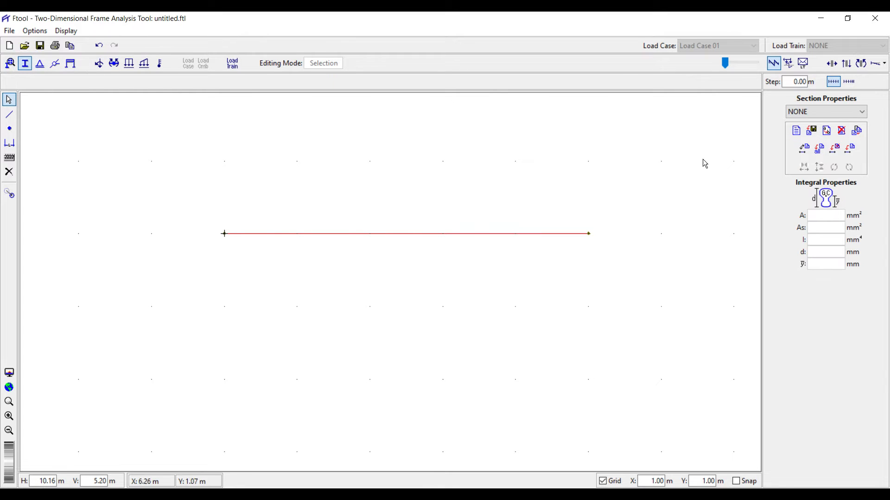
click(795, 132)
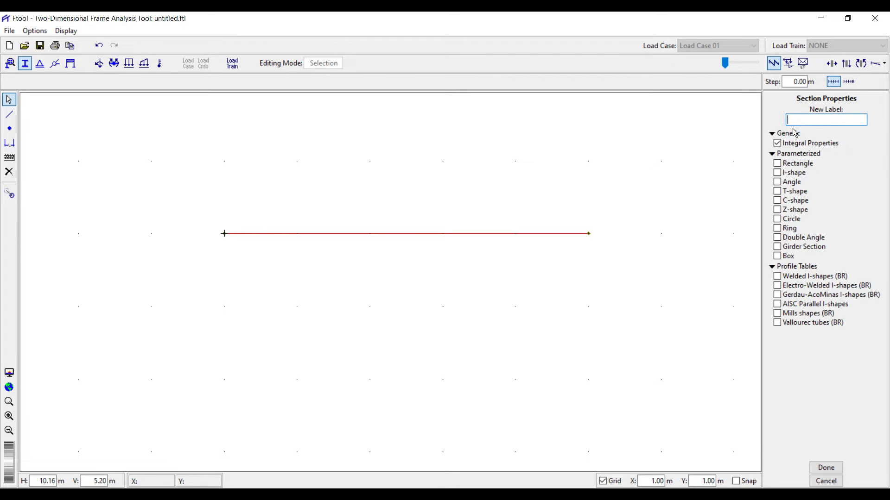
click(780, 164)
click(799, 120)
text(conc rec)
click(825, 469)
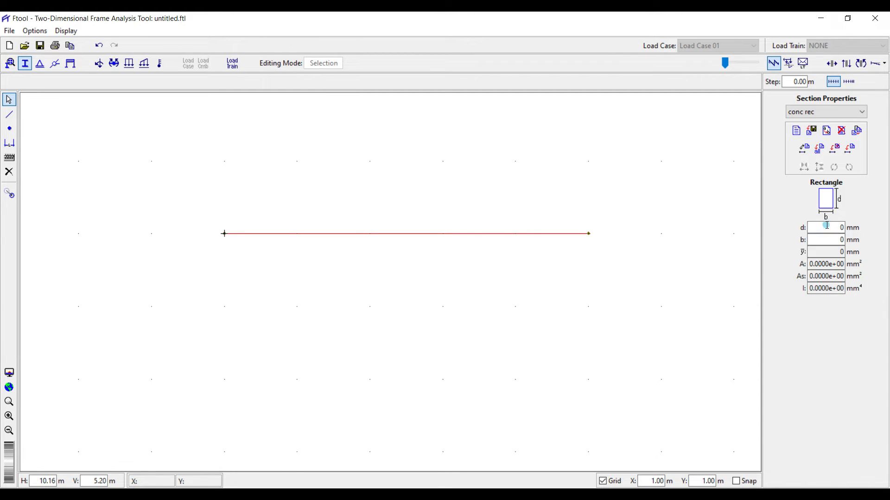
Size the conc rec section to d = 450 mm, b = 230 mm and apply it to all members.
drag(825, 228, 842, 227)
click(827, 241)
text(230)
click(842, 229)
text(450)
click(833, 240)
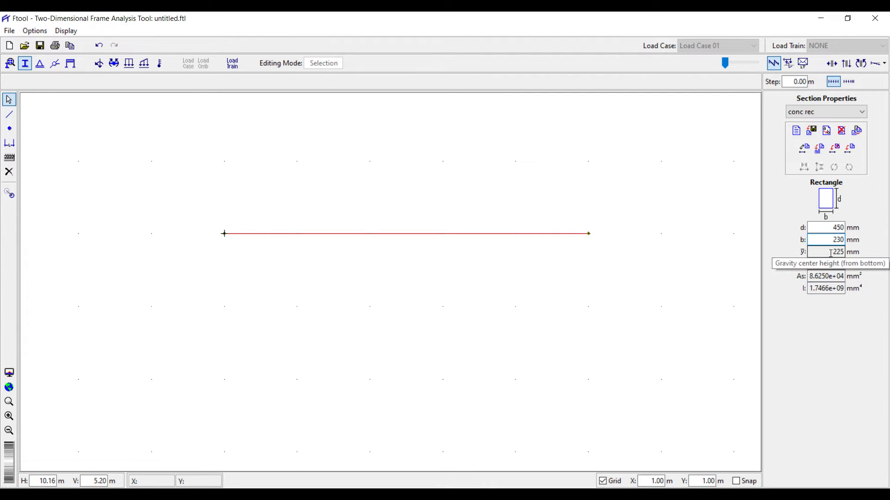
click(833, 253)
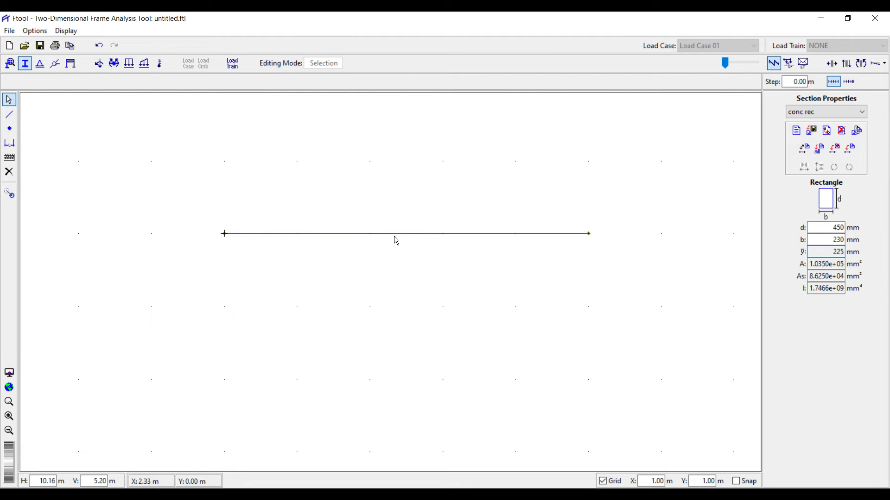
click(820, 150)
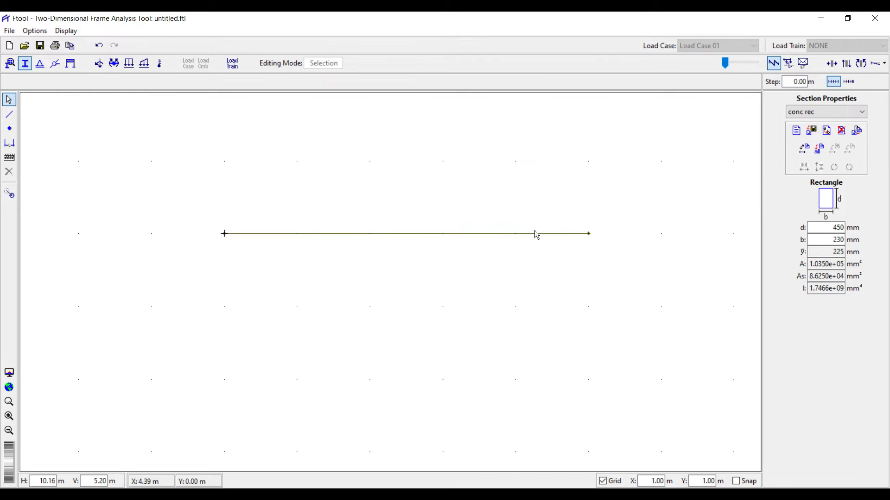
Give the beam's left end node a pinned support with X and Y fixed.
click(40, 62)
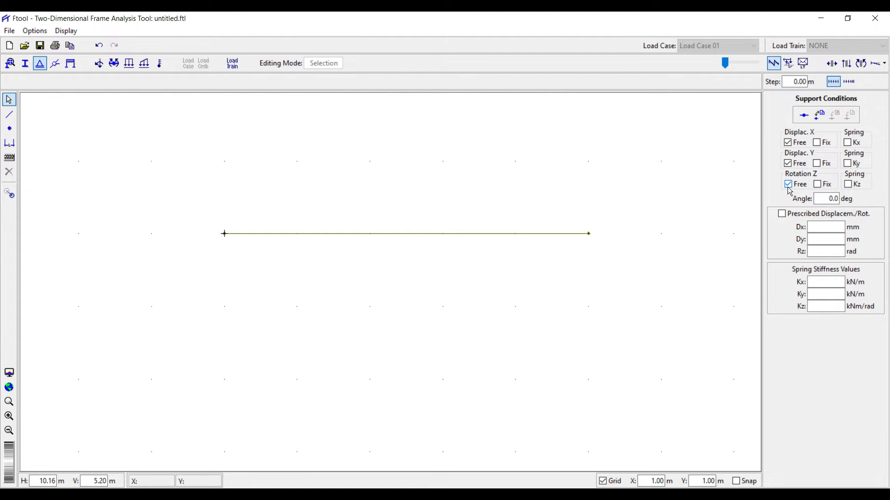
click(815, 142)
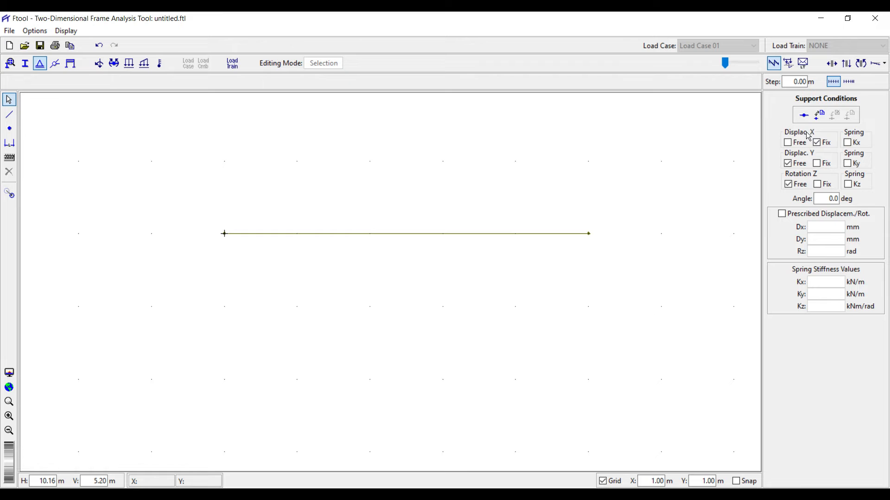
click(817, 162)
drag(178, 189, 257, 300)
drag(204, 191, 260, 299)
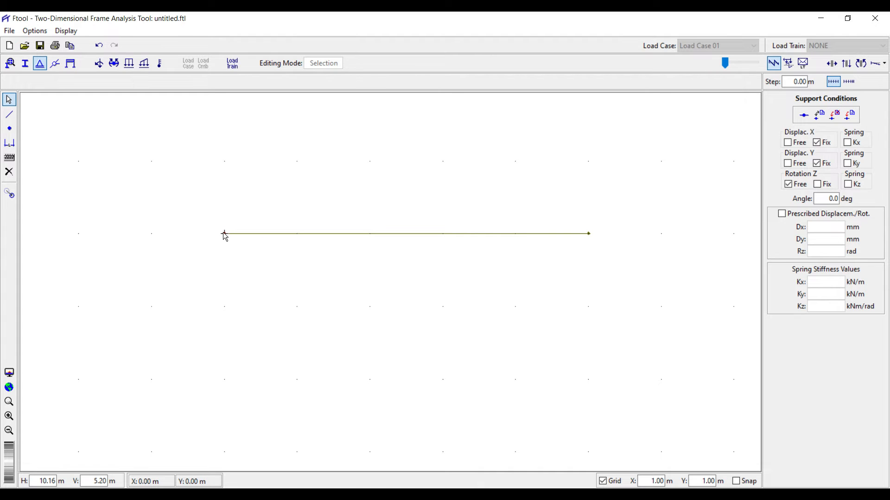
drag(193, 186, 247, 272)
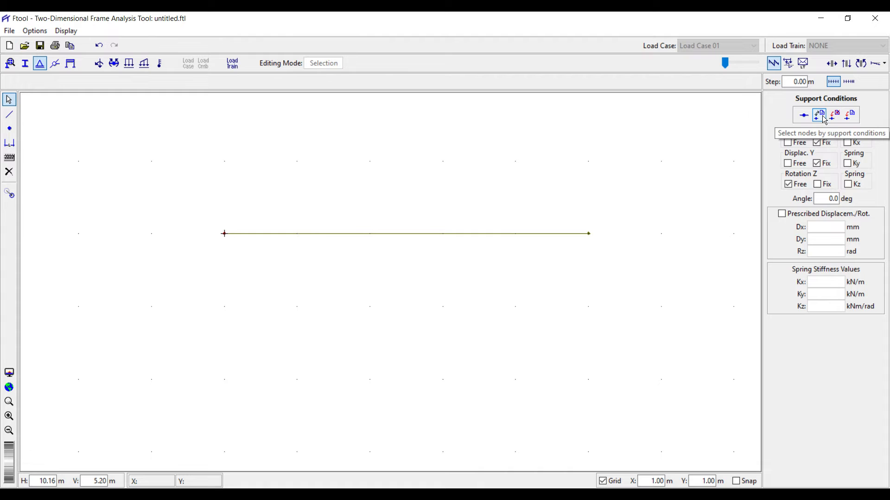
click(850, 116)
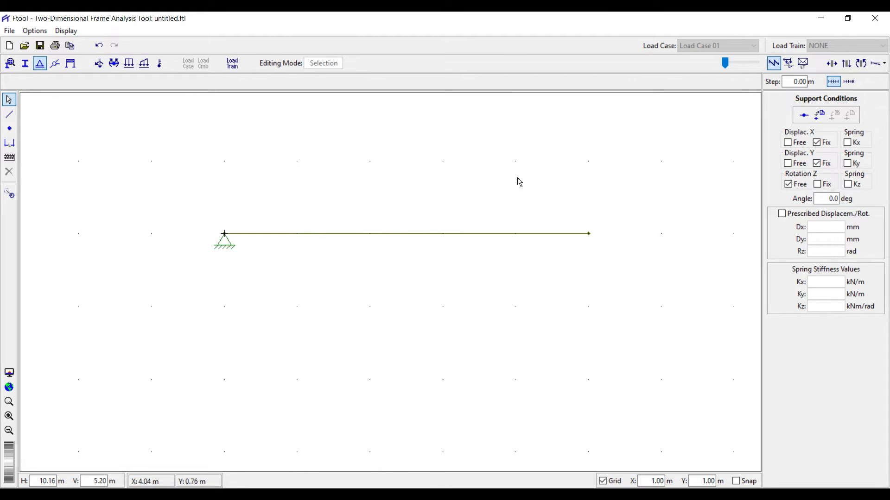
Add a support at the right end, remove it again, and reselect the right node.
drag(560, 178, 614, 291)
click(816, 143)
click(850, 116)
drag(575, 203, 612, 275)
click(836, 114)
click(817, 142)
click(818, 185)
drag(578, 184, 616, 283)
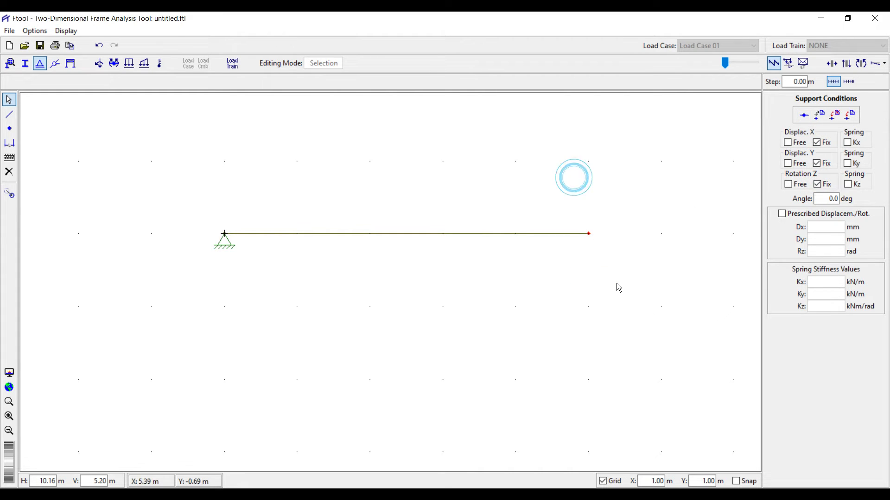
Apply a fixed support at the right end rotated to a 90° angle.
click(852, 114)
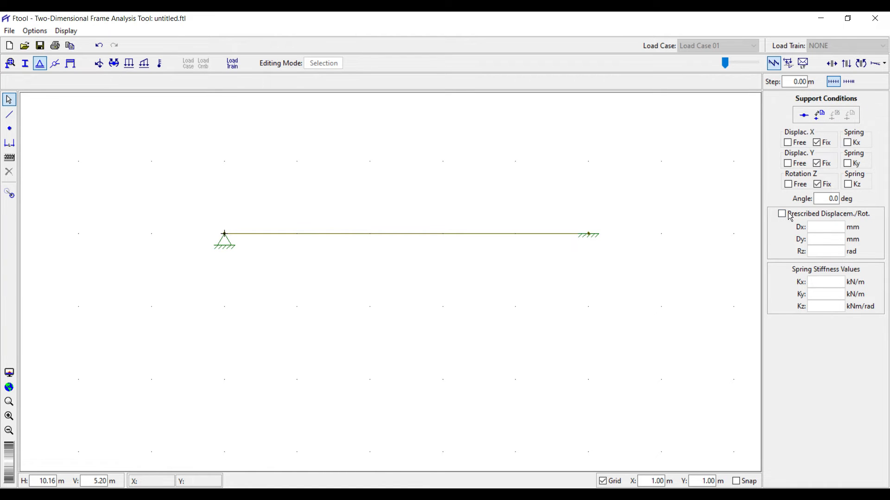
click(589, 221)
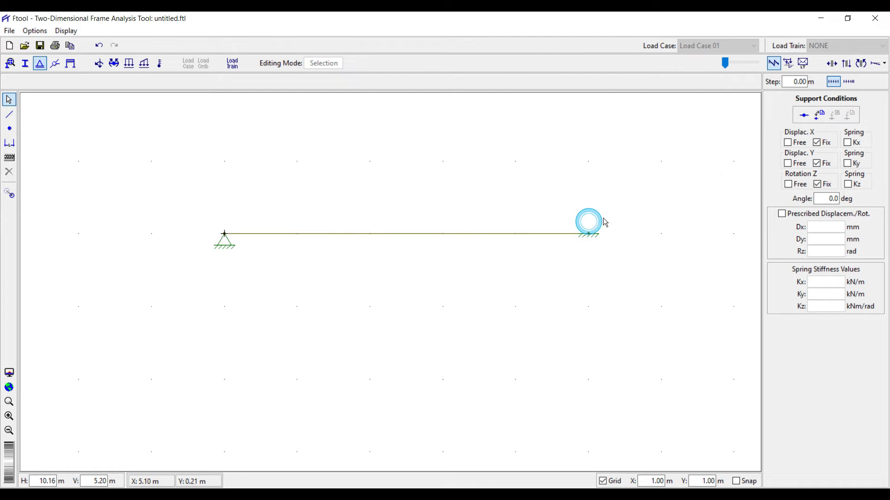
double_click(832, 198)
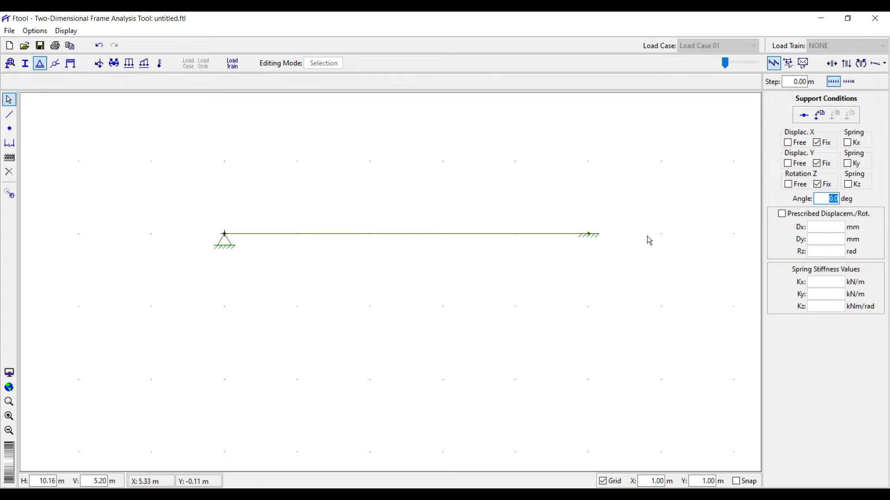
text(90)
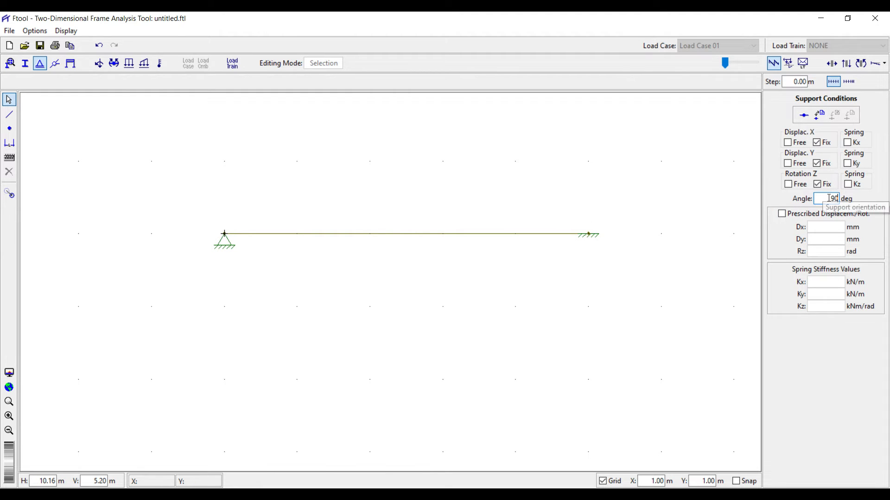
drag(566, 190, 608, 251)
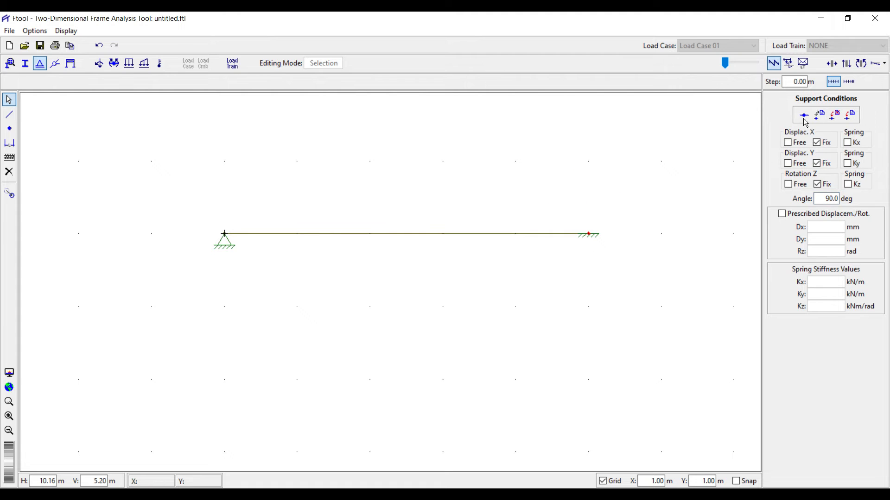
click(849, 116)
Make the right support a roller: angle 0, Displacement X and Rotation Z free.
drag(580, 201, 598, 259)
double_click(817, 200)
text(0)
click(787, 142)
click(789, 185)
click(849, 119)
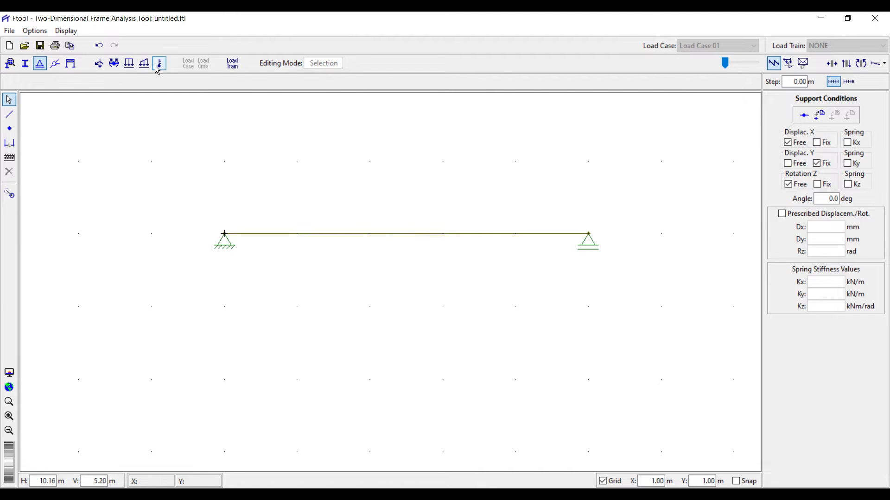
Add a node by keyboard coordinates at X = 2.50 m, Y = 0.00 m.
click(10, 158)
click(9, 128)
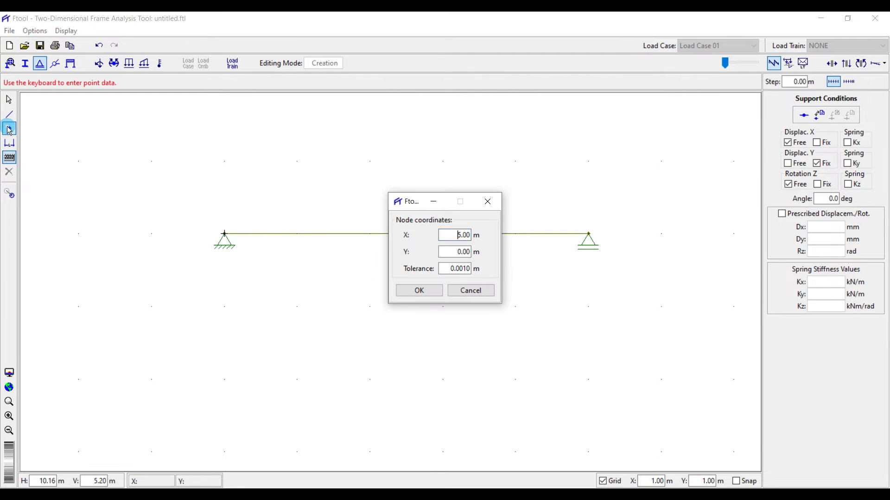
double_click(444, 235)
text(2.5)
click(423, 290)
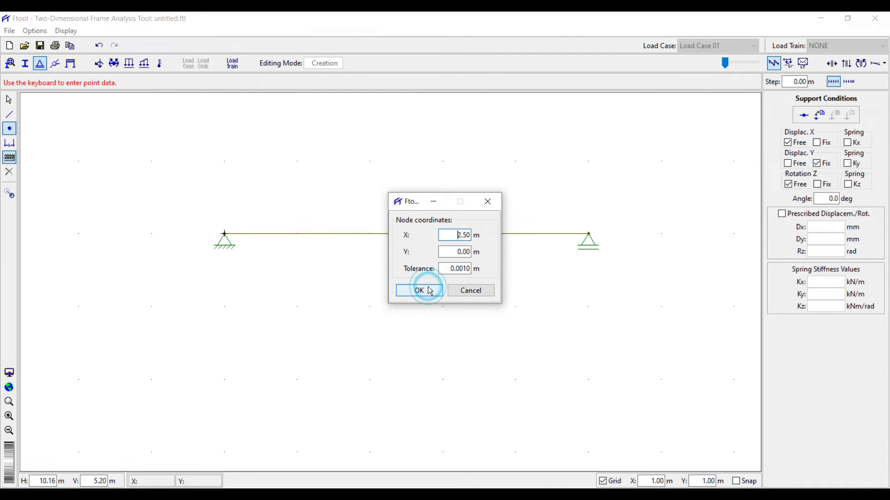
click(488, 202)
Select the left and right 2.5 m members in turn to confirm the split.
click(360, 235)
click(449, 233)
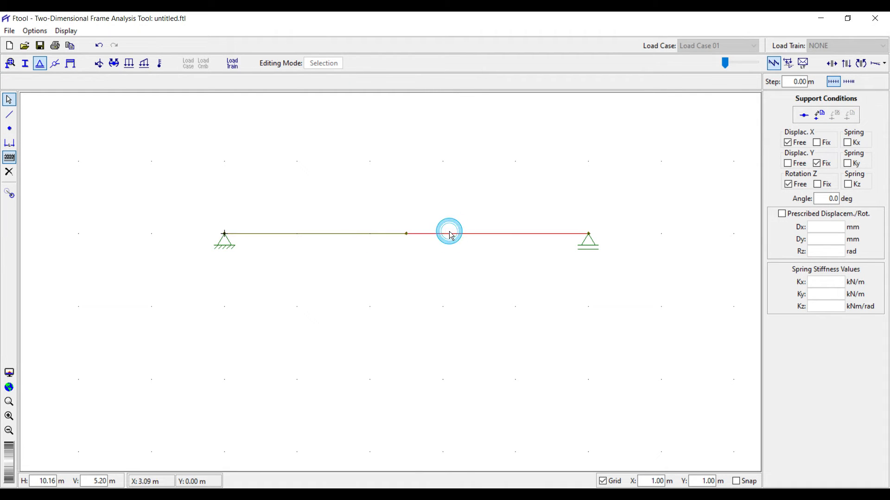
click(340, 234)
click(471, 234)
click(272, 234)
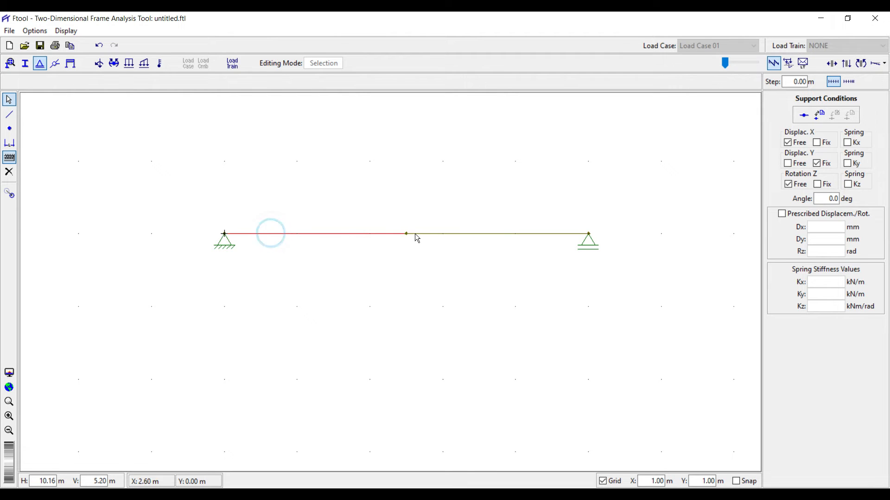
click(450, 234)
click(337, 235)
click(451, 234)
click(342, 234)
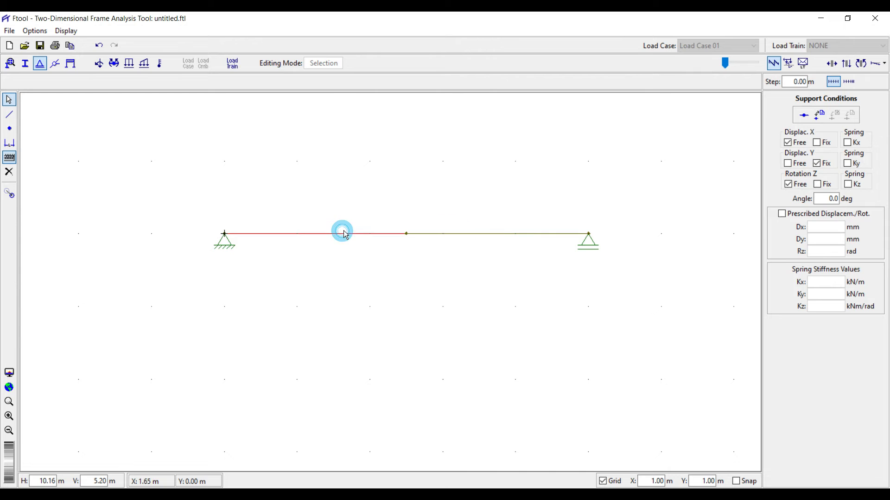
click(372, 159)
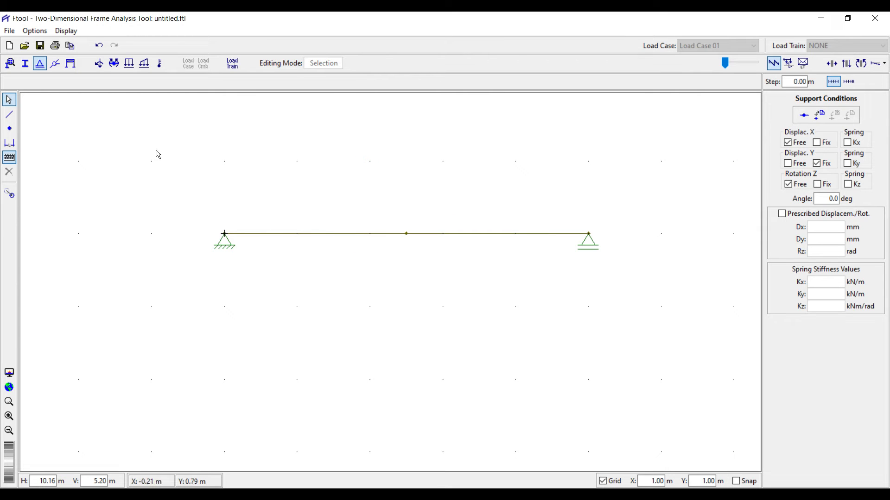
Browse the Nodal, Member End Moment, Uniform and Linear load options, then select the middle node.
click(100, 65)
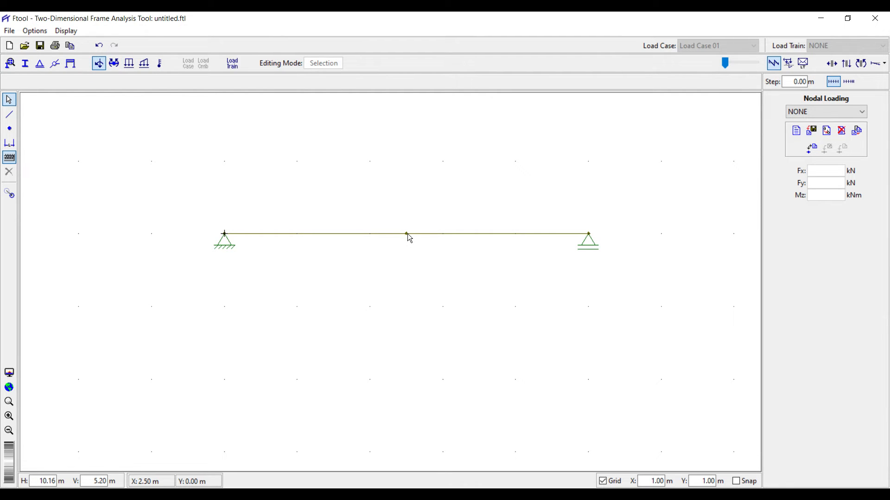
click(118, 64)
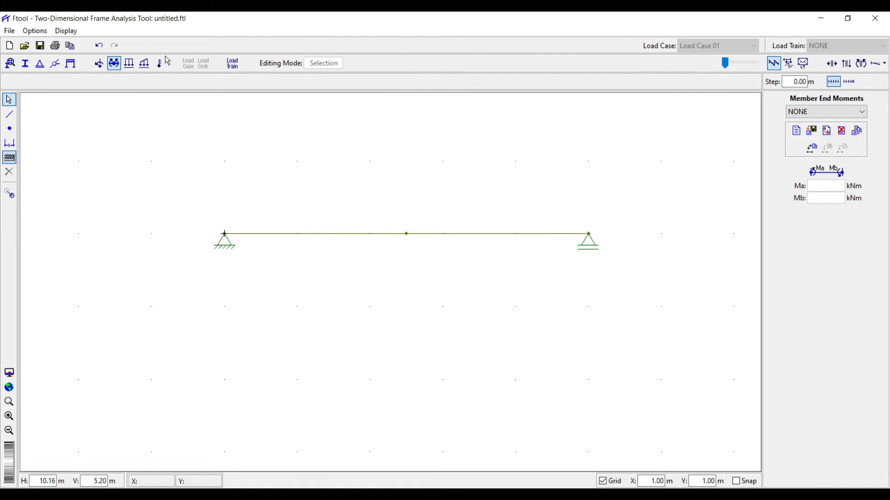
click(130, 64)
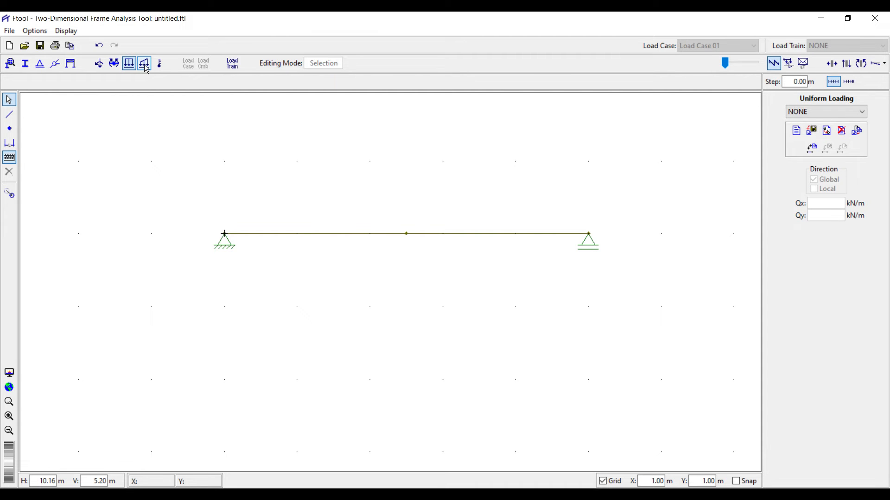
click(144, 66)
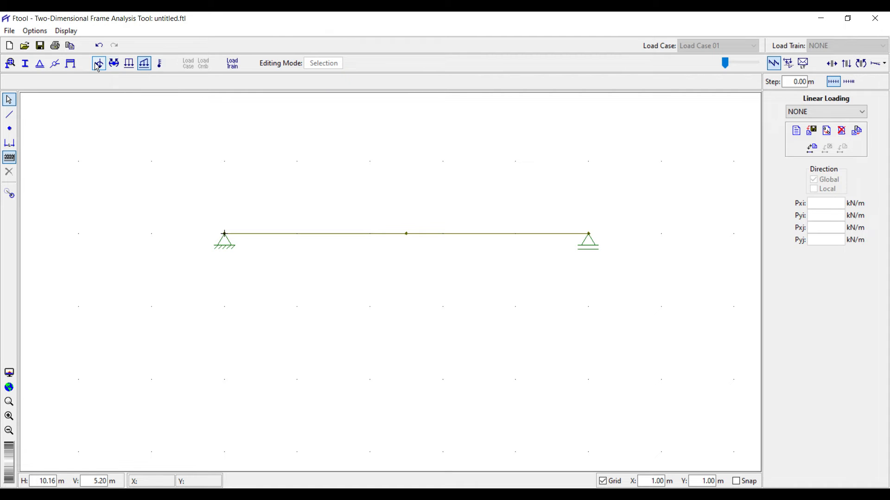
drag(390, 190, 420, 271)
click(99, 65)
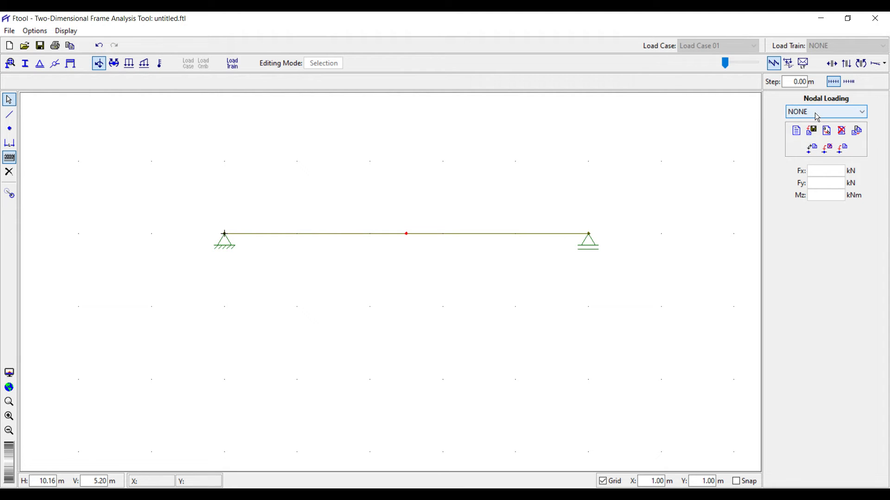
Create a new nodal force set labelled 'P=30kN'.
click(796, 131)
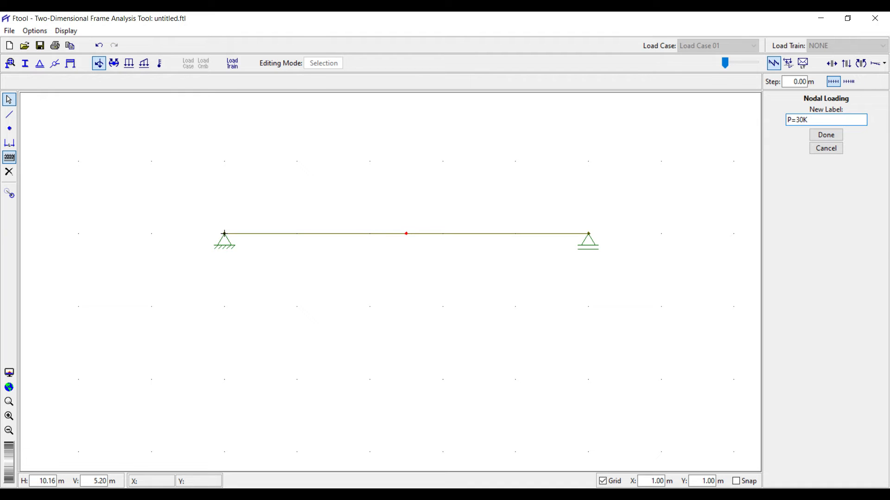
text(P=30KkN)
click(810, 120)
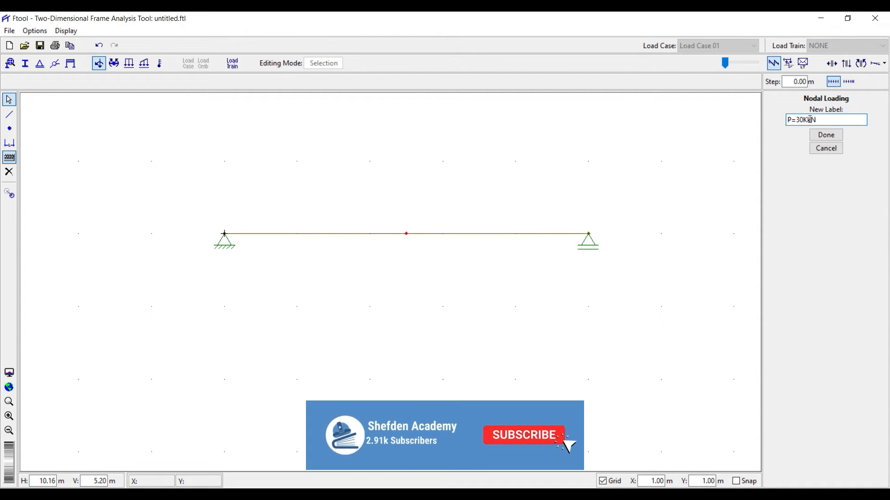
key(BackSpace)
click(826, 135)
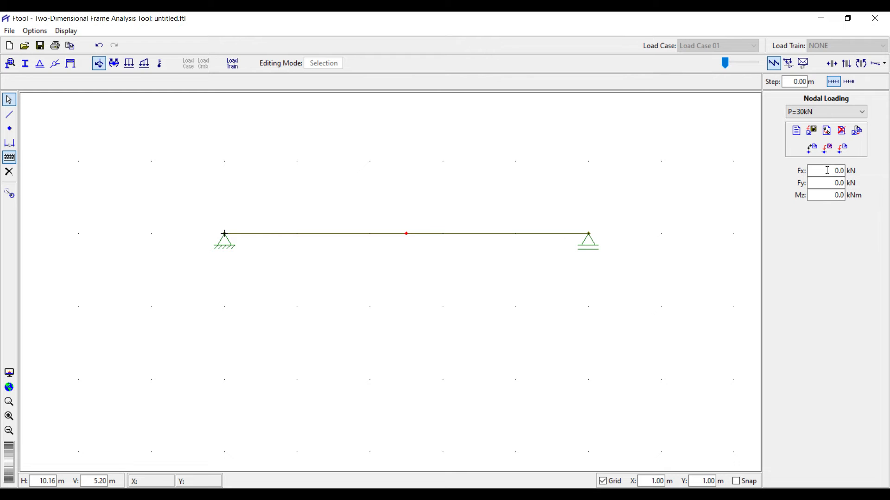
Set Fy to -30 kN and apply the downward load to the middle node.
drag(825, 171, 853, 171)
click(822, 183)
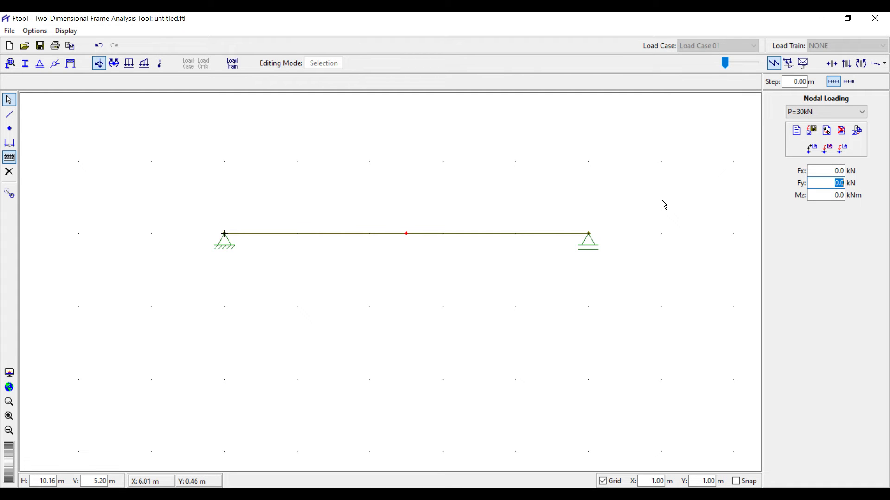
text(30)
click(842, 150)
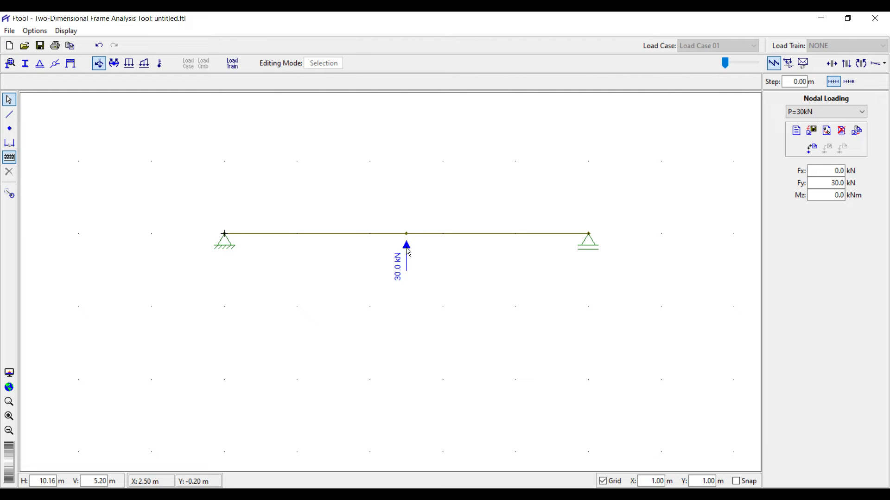
click(830, 184)
text(-)
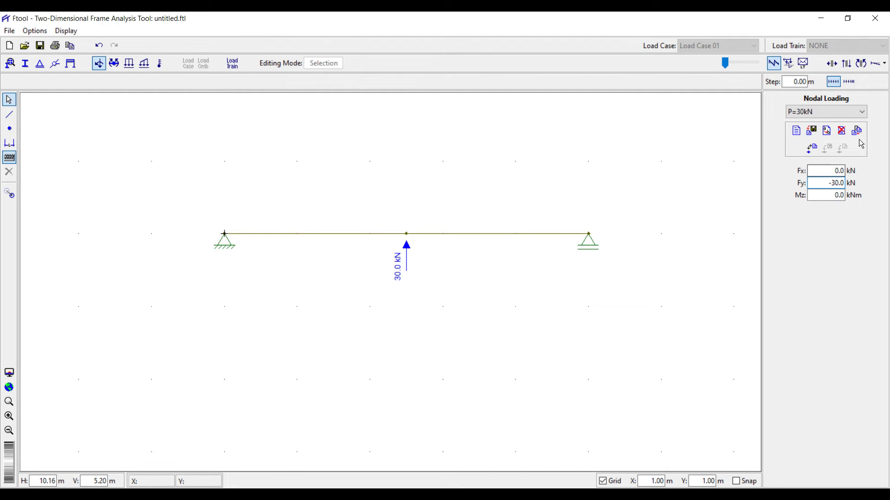
click(823, 173)
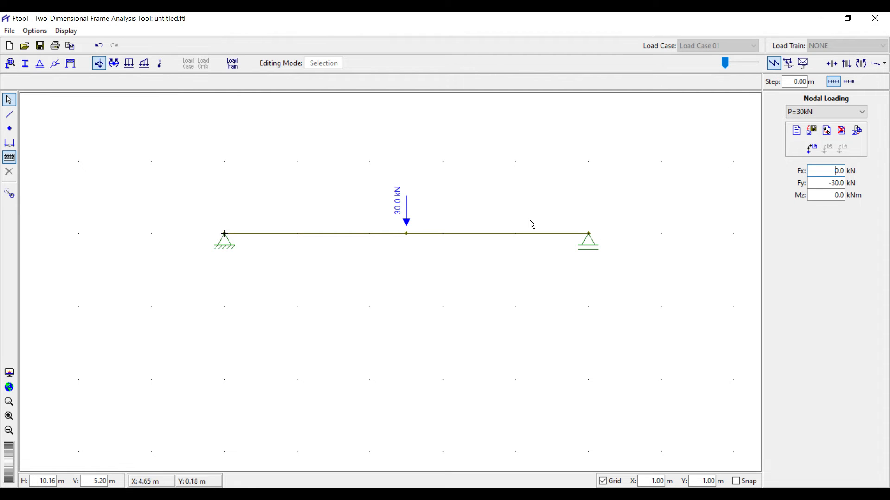
key(Tab)
key(Tab)
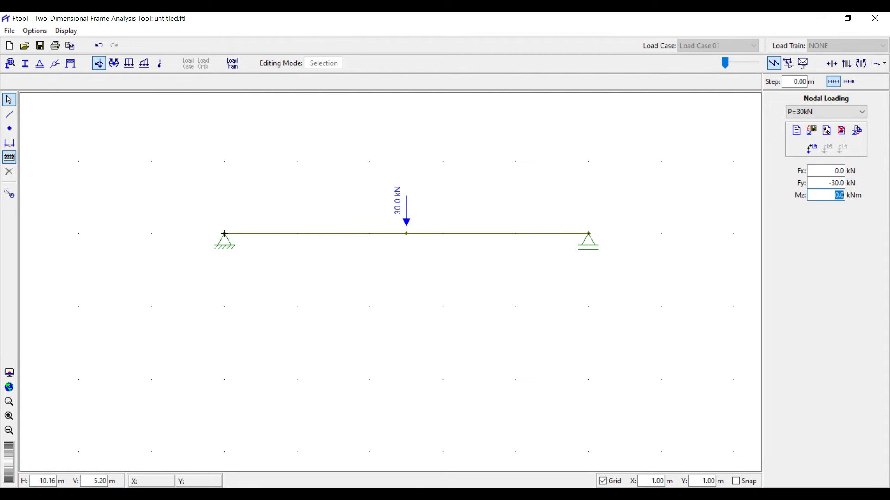
click(407, 233)
click(827, 197)
click(843, 149)
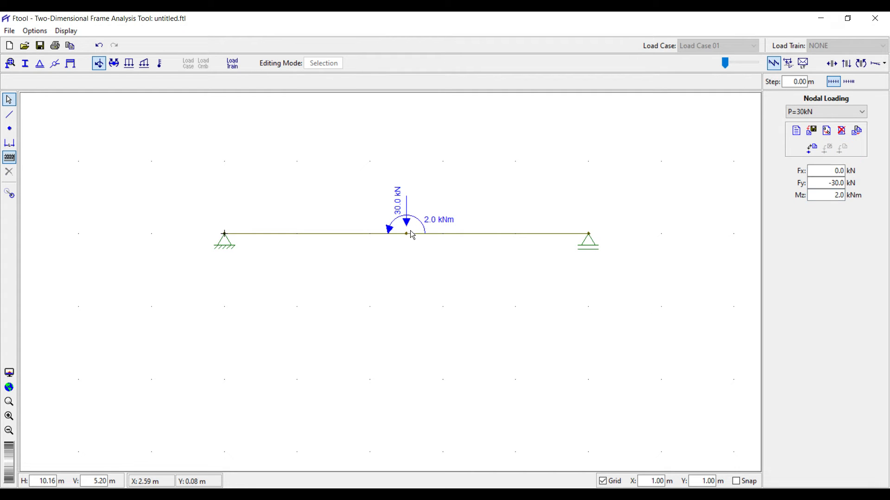
click(815, 197)
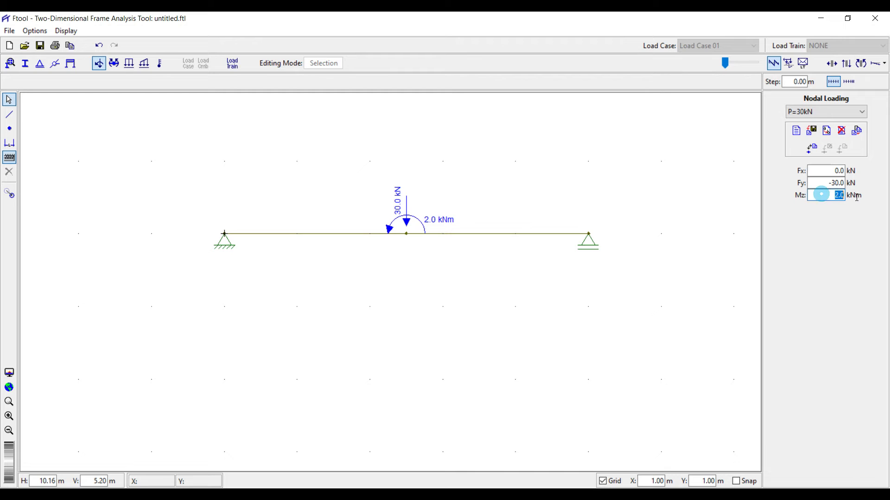
text(0)
key(Return)
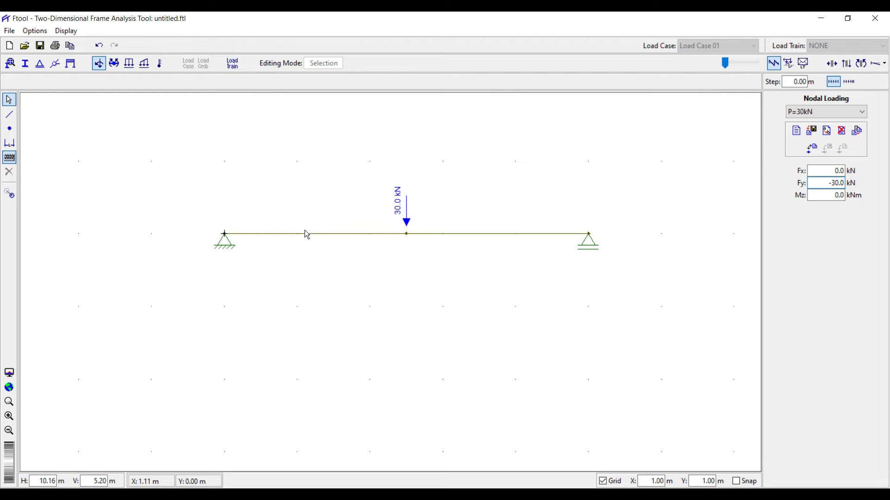
click(285, 234)
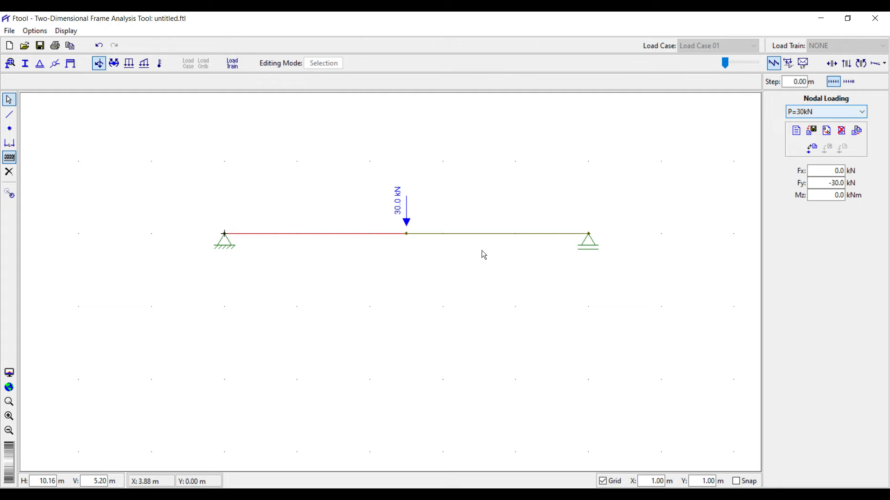
click(423, 278)
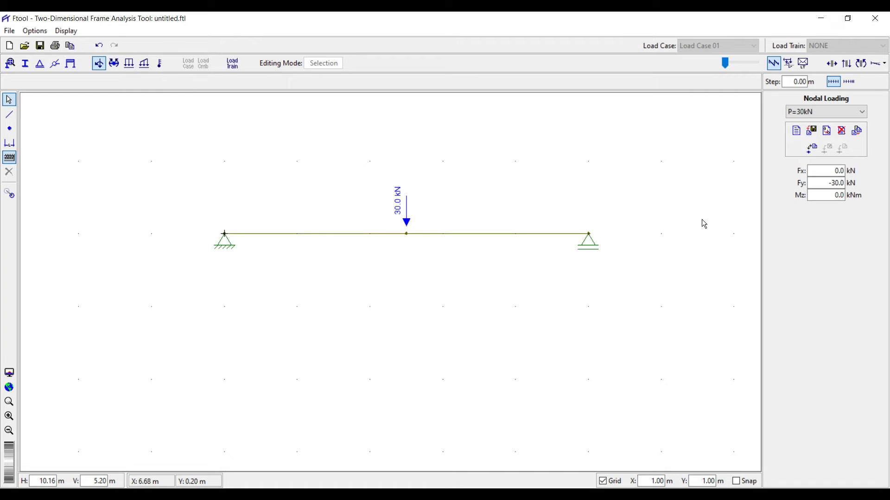
Create a new uniform load case named w=12kN/m.
click(129, 64)
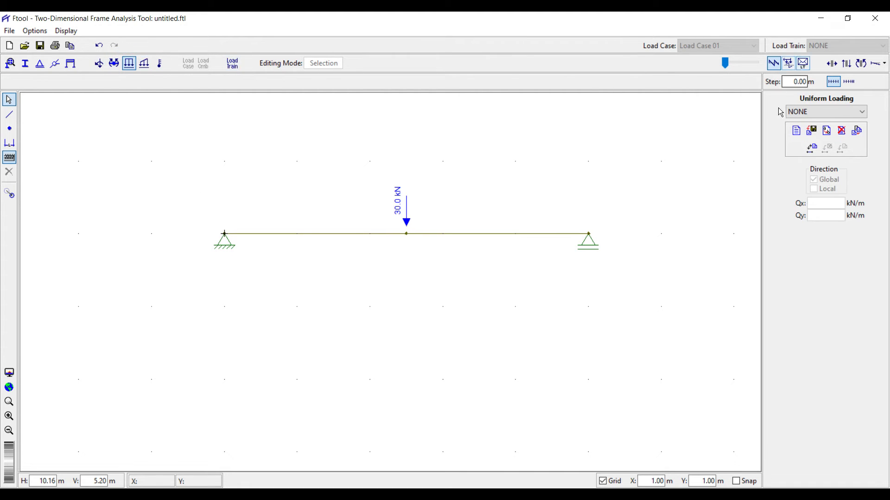
click(795, 131)
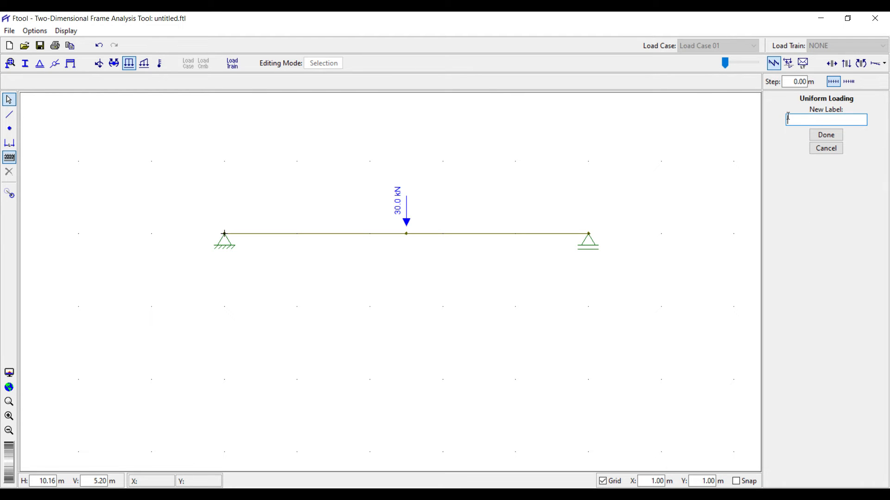
text(w=12kN/m)
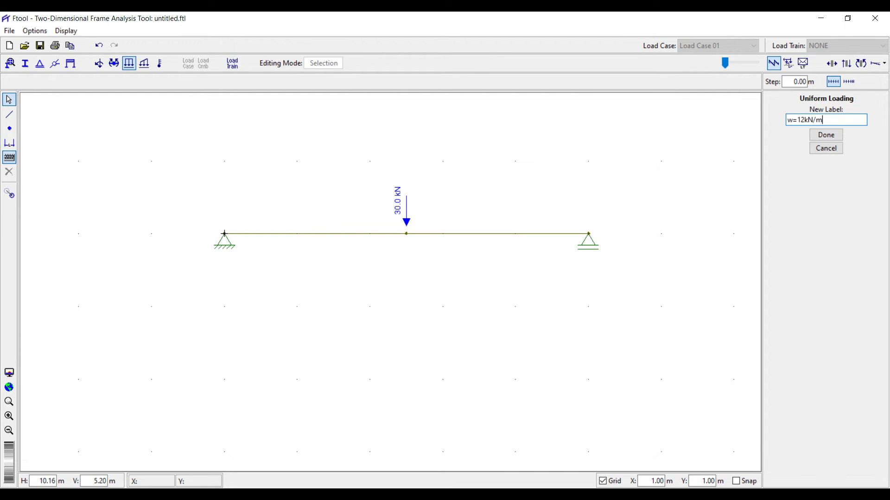
click(826, 135)
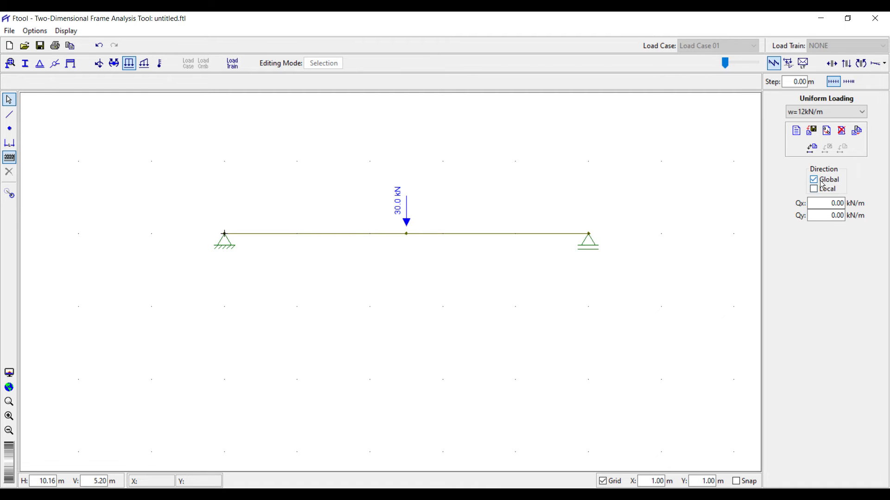
Set Qy to -12 kN/m and apply the w=12kN/m load to the left span.
double_click(828, 216)
key(BackSpace)
click(296, 233)
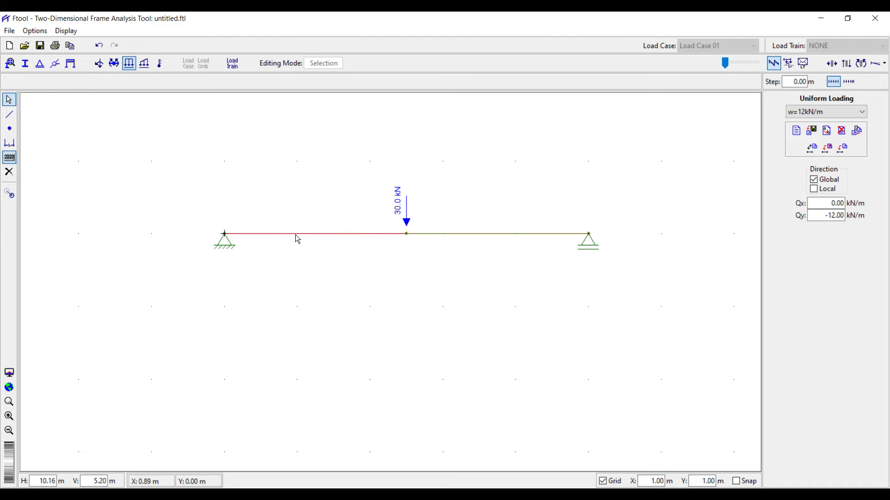
click(840, 151)
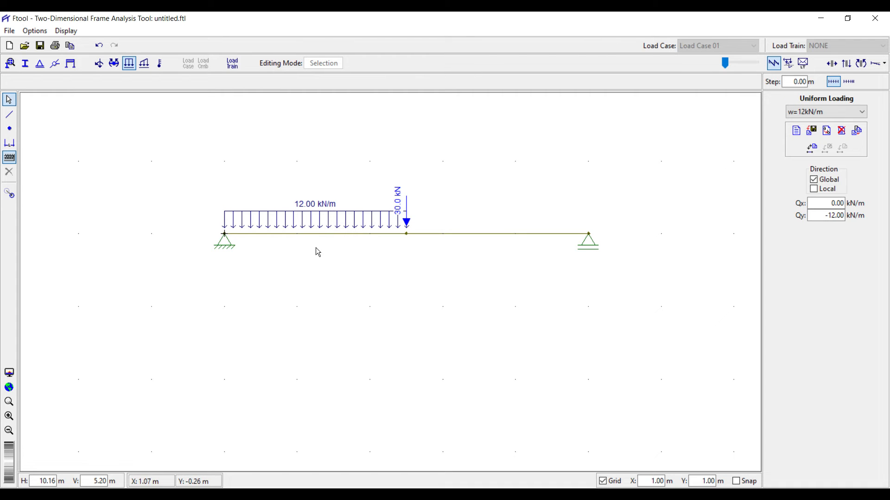
click(145, 67)
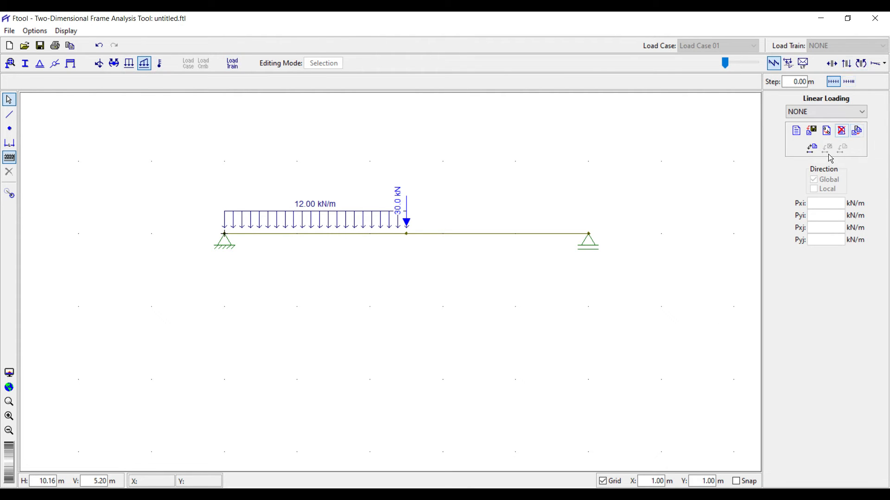
Create a new linear load case named v=12kN/m.
click(794, 133)
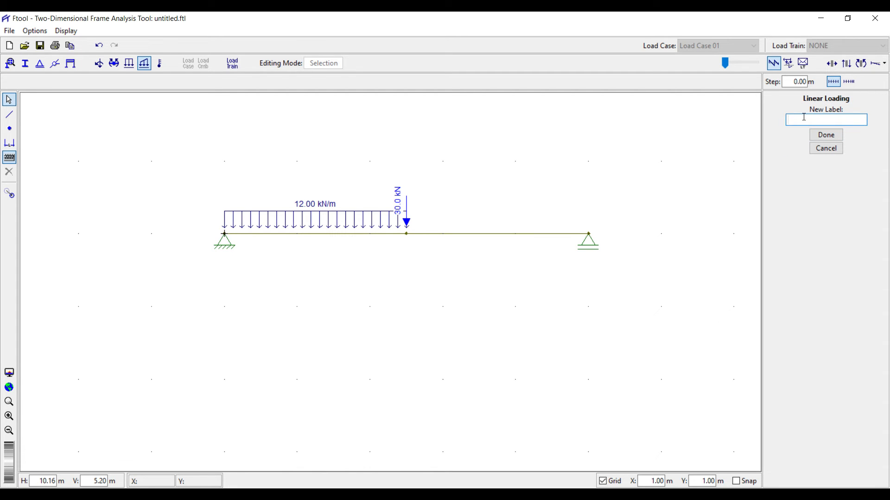
text(v)
text(N/m)
click(825, 135)
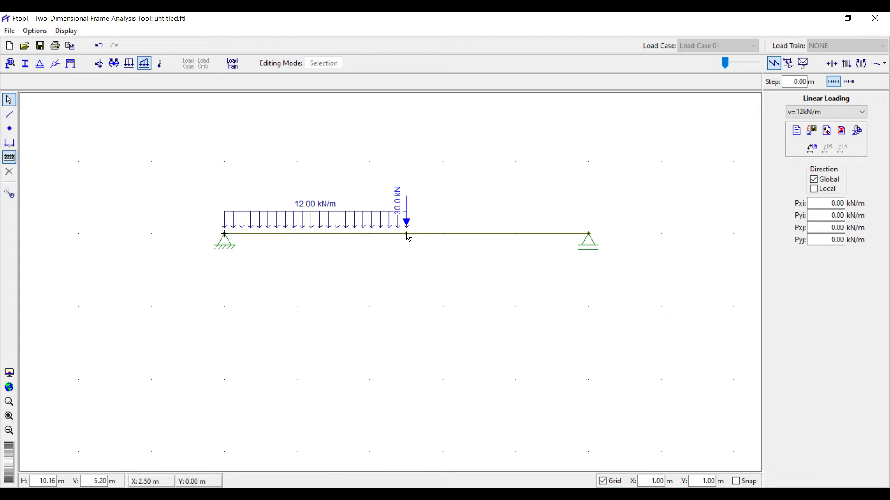
Set the end value Pyj to -12 kN/m and apply the linear load to the right span.
click(849, 203)
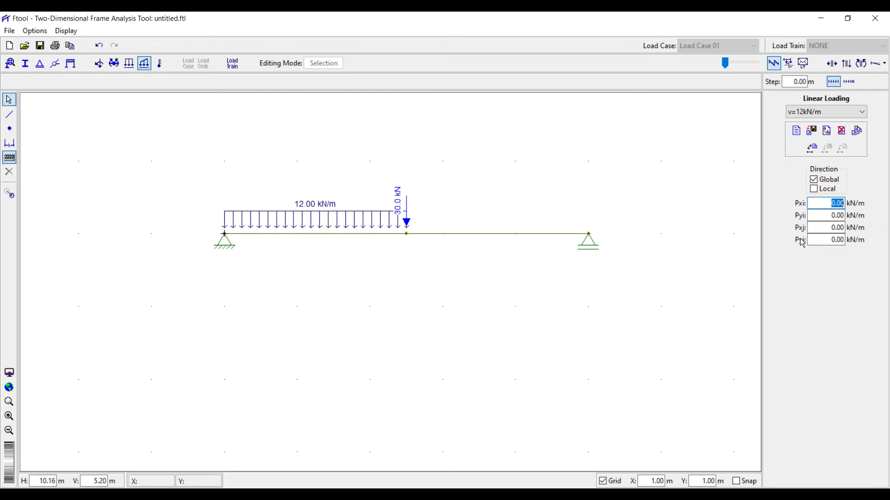
click(827, 240)
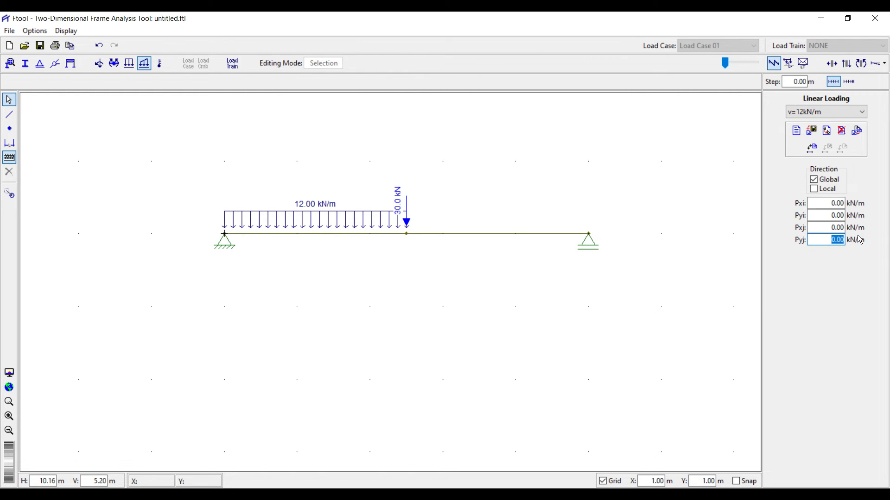
key(BackSpace)
text(-12)
click(531, 234)
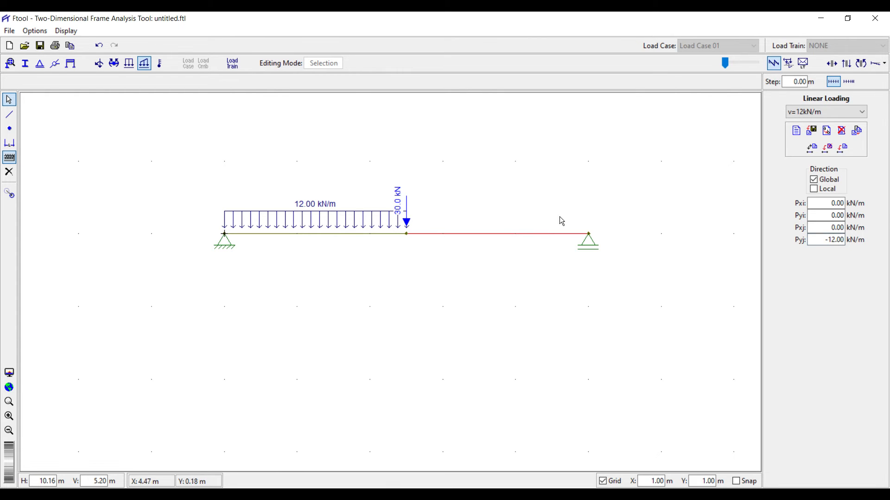
click(842, 155)
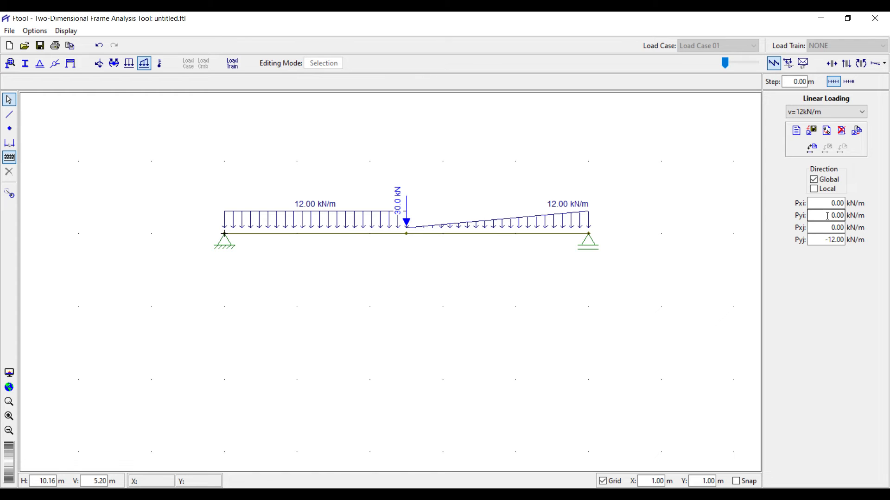
Change the linear load's starting value Pyi to -5 kN/m.
drag(818, 215, 862, 218)
text(-5)
click(837, 228)
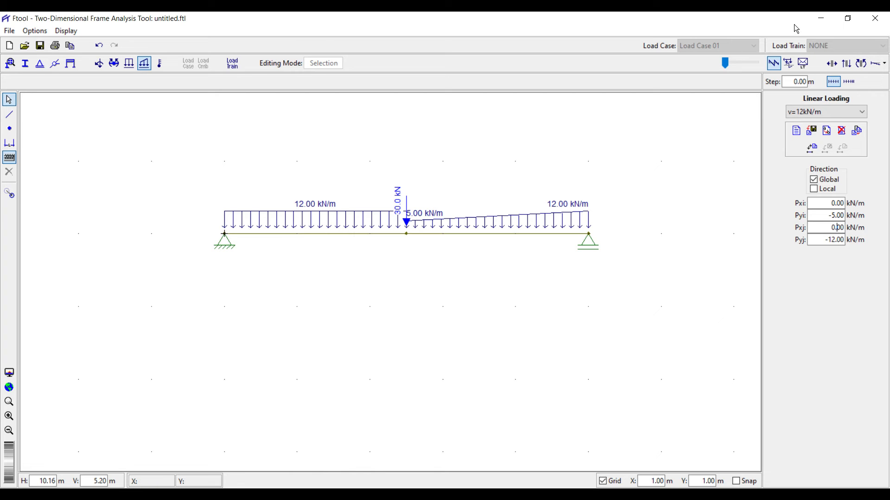
Show the shear force diagram and save the model as 230x450 beam.ftl.
click(777, 64)
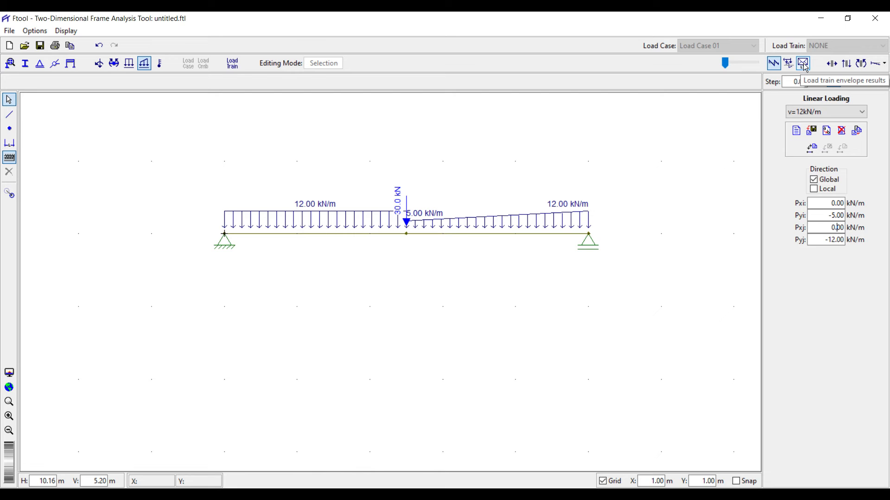
click(850, 69)
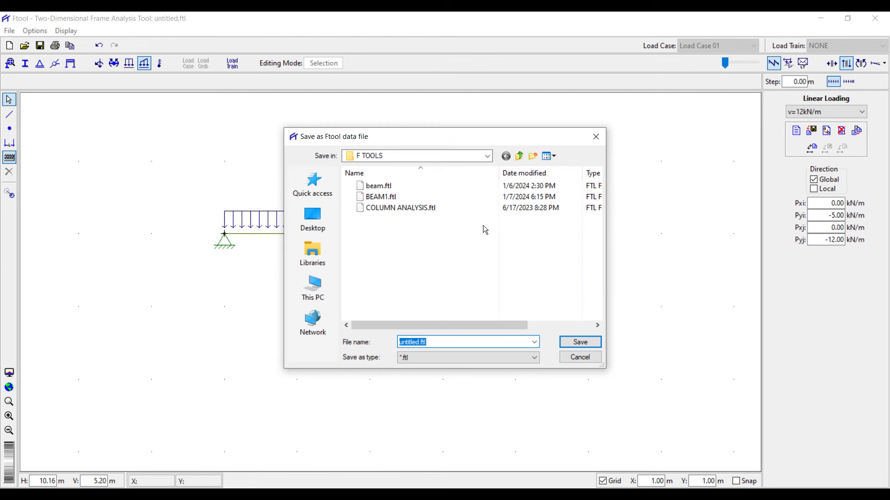
drag(421, 140, 405, 110)
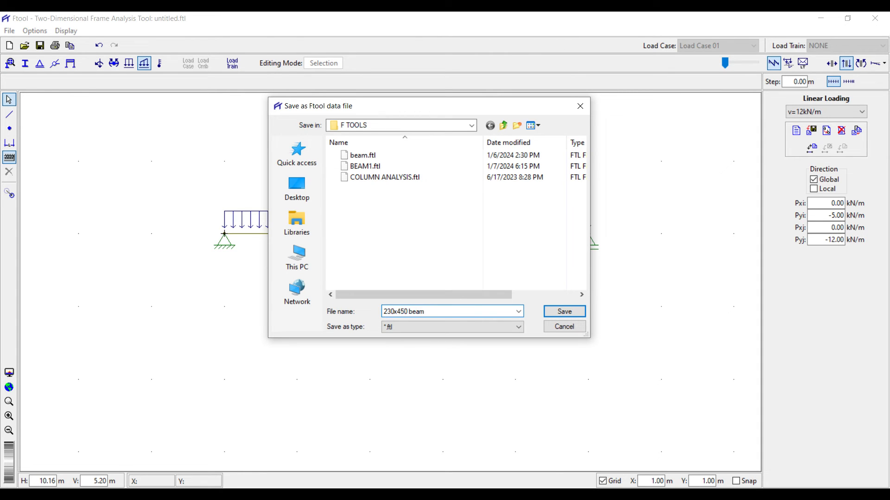
click(556, 315)
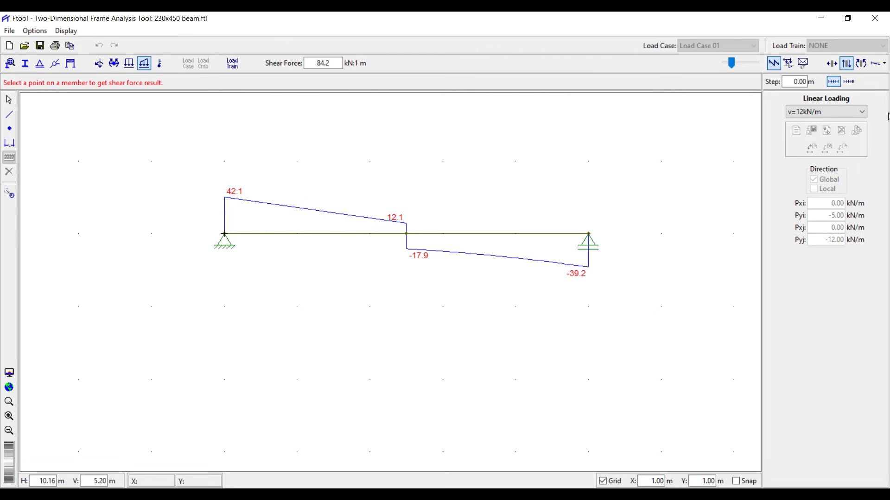
Check the bending moment diagram (67.7), then display the beam's deformed shape and its displacement options.
click(861, 62)
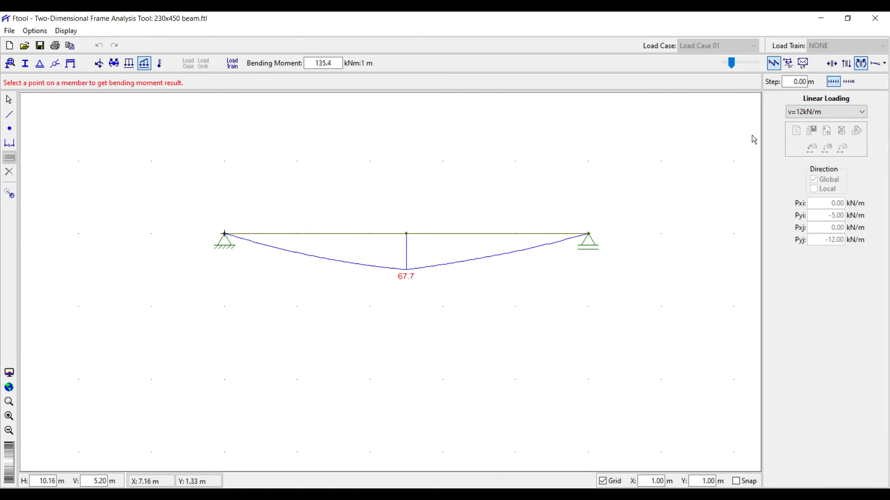
click(876, 63)
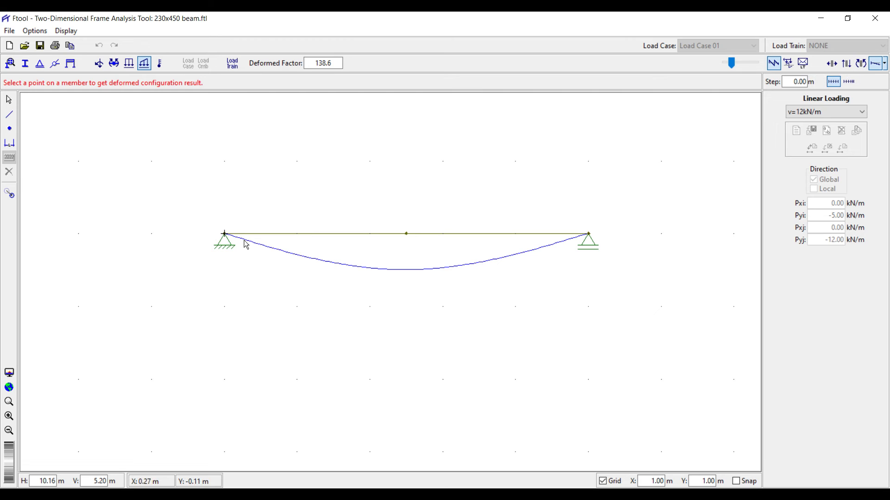
click(885, 65)
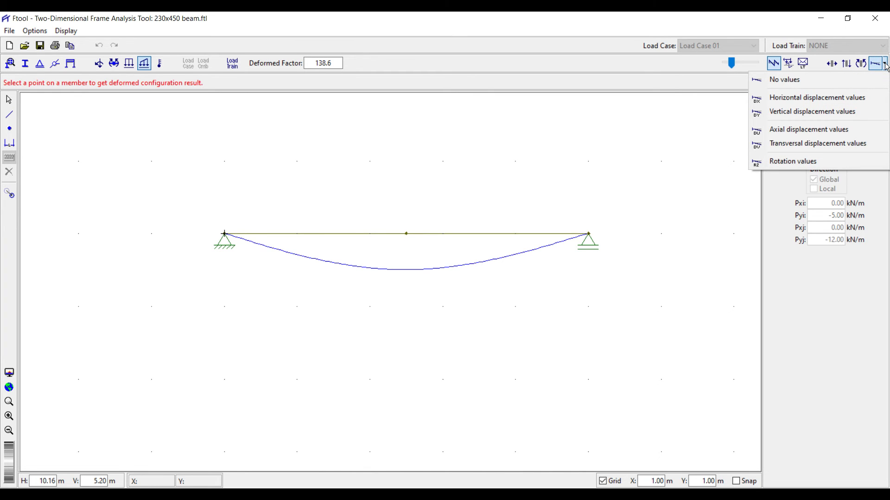
Compare horizontal, vertical and axial displacements, reading midspan DY = -3.608e+00, then return to shear force.
click(801, 99)
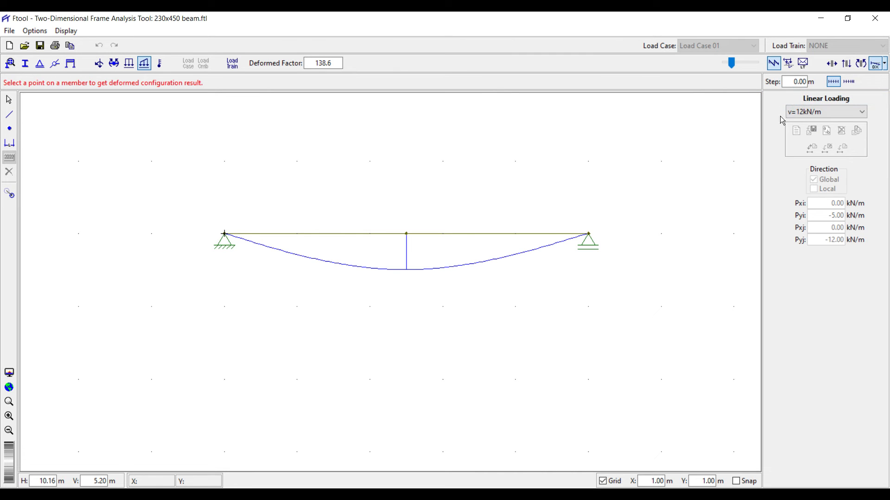
click(885, 64)
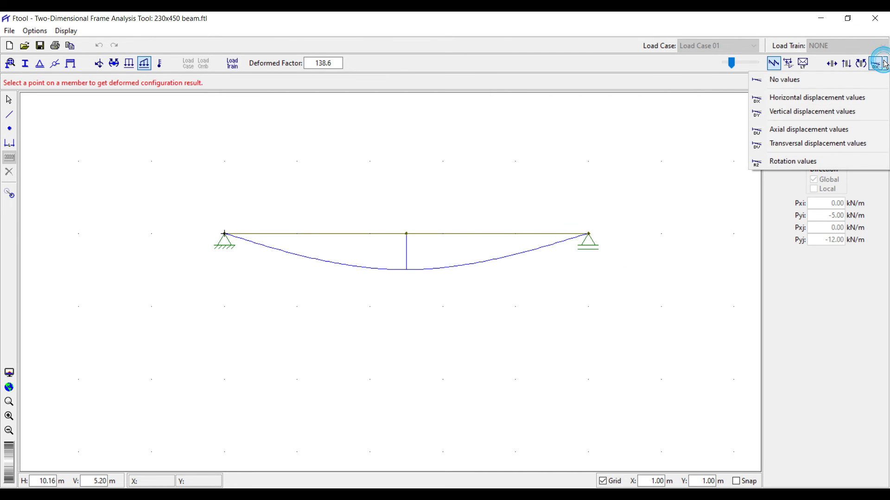
click(833, 111)
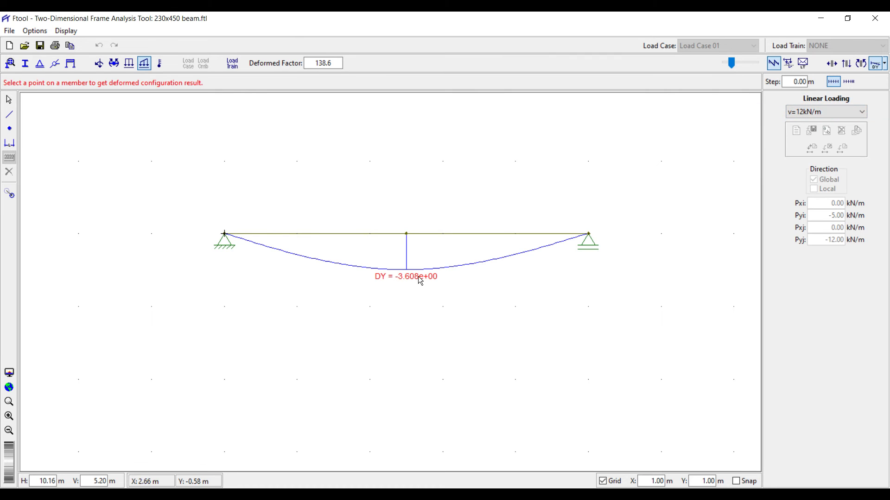
click(885, 64)
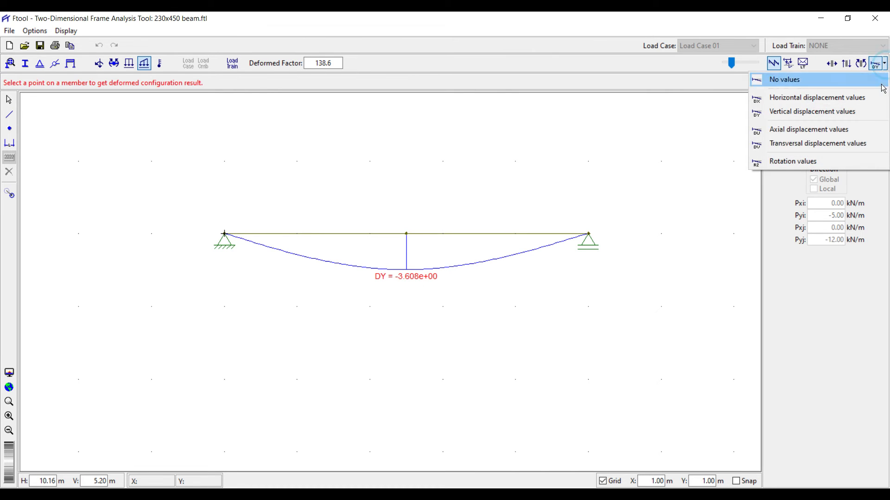
click(840, 129)
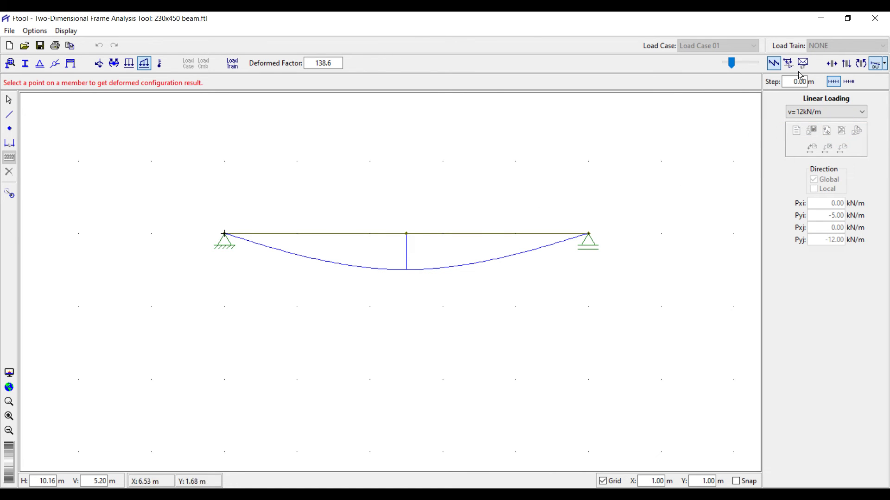
click(885, 65)
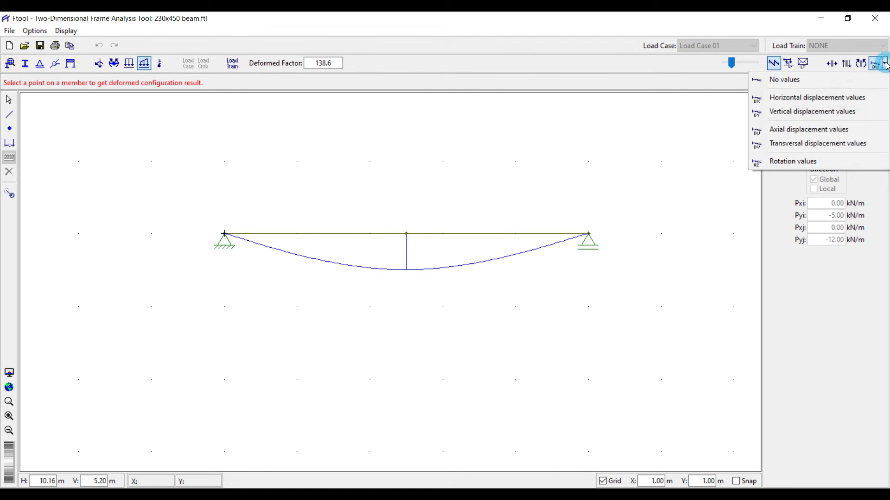
click(832, 113)
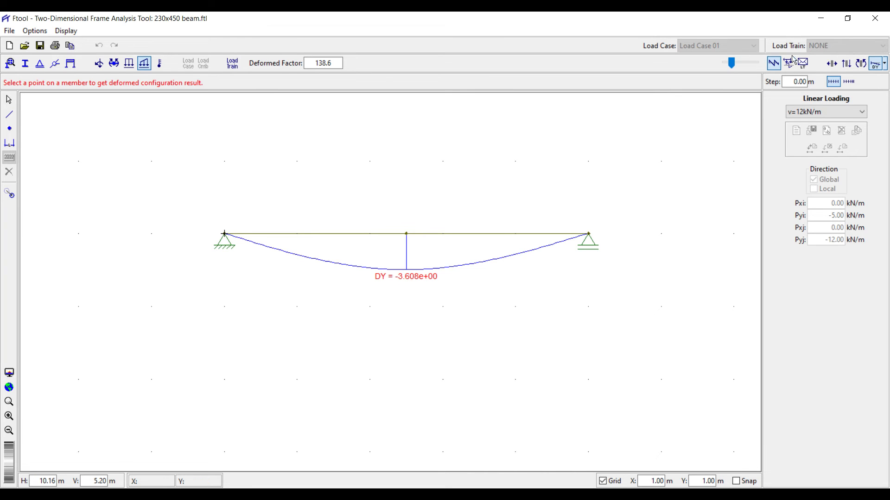
click(848, 65)
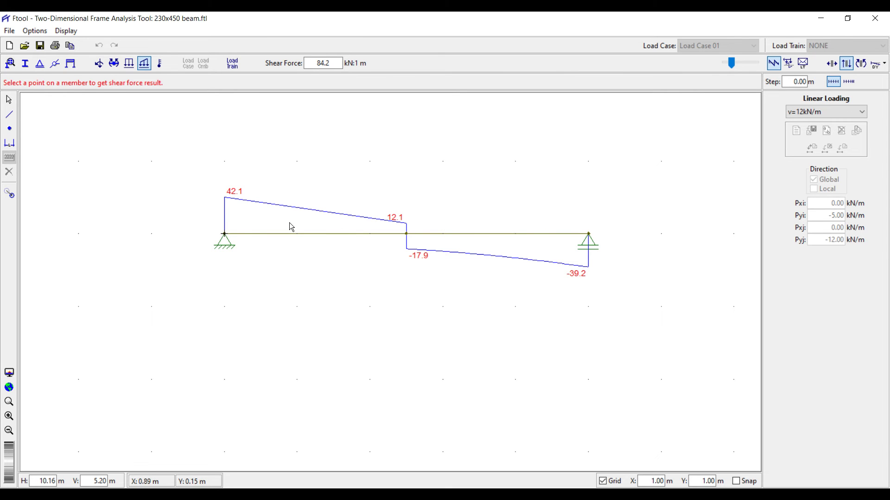
Read shear force values at points along both spans.
click(250, 234)
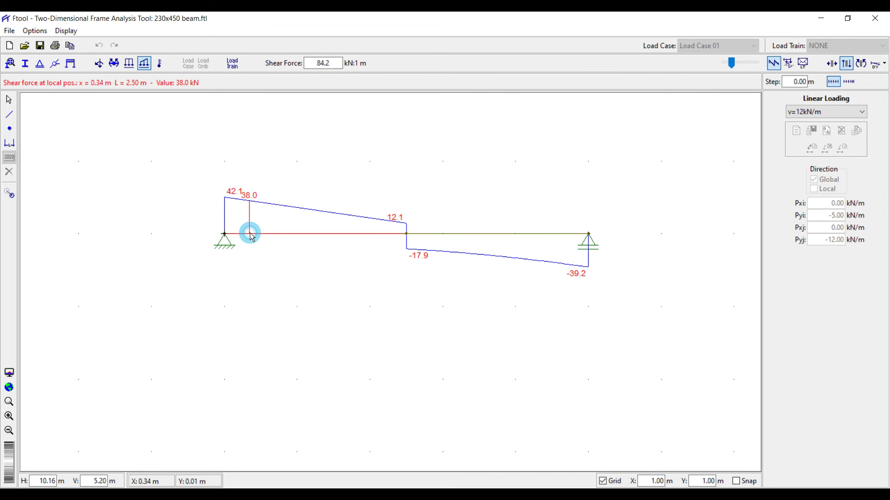
click(271, 234)
click(299, 235)
click(329, 235)
click(357, 235)
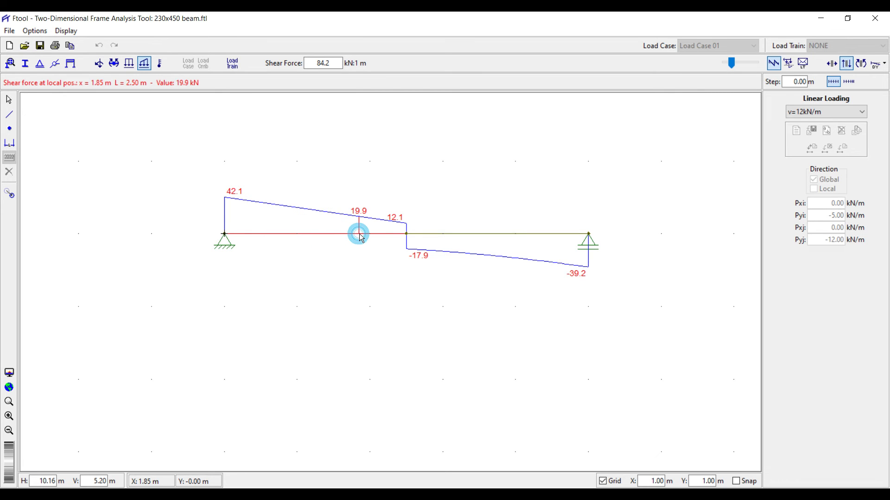
click(440, 235)
click(524, 234)
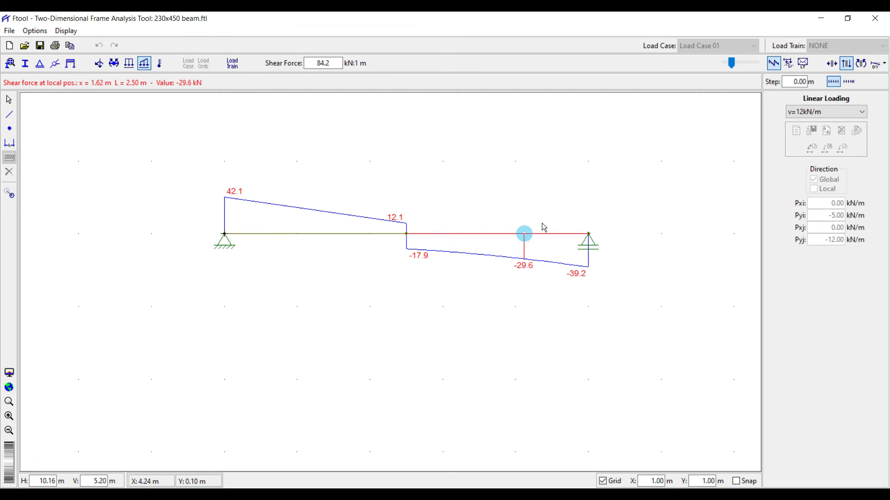
Switch to the bending moment diagram and read moments along both spans.
click(863, 62)
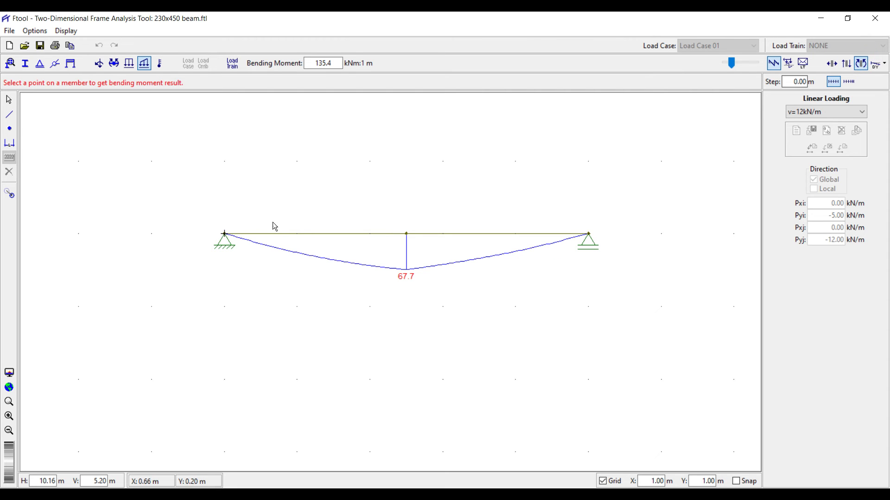
click(298, 235)
click(339, 235)
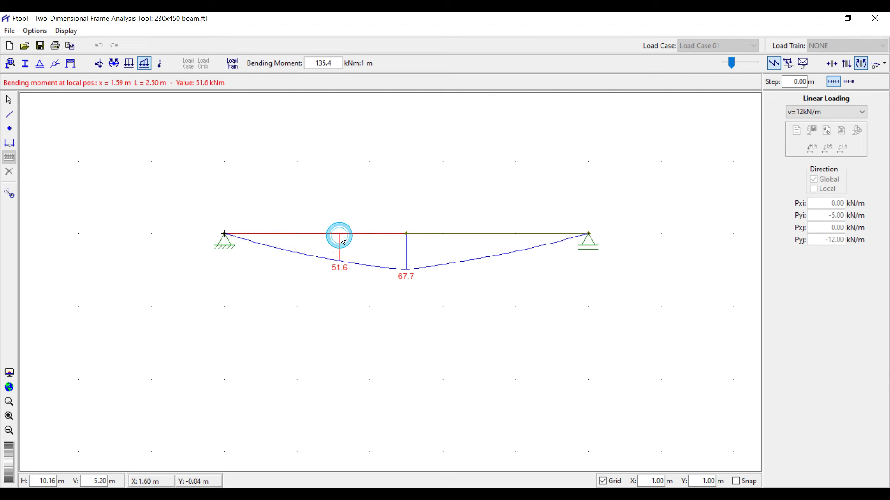
click(430, 235)
click(471, 235)
click(508, 234)
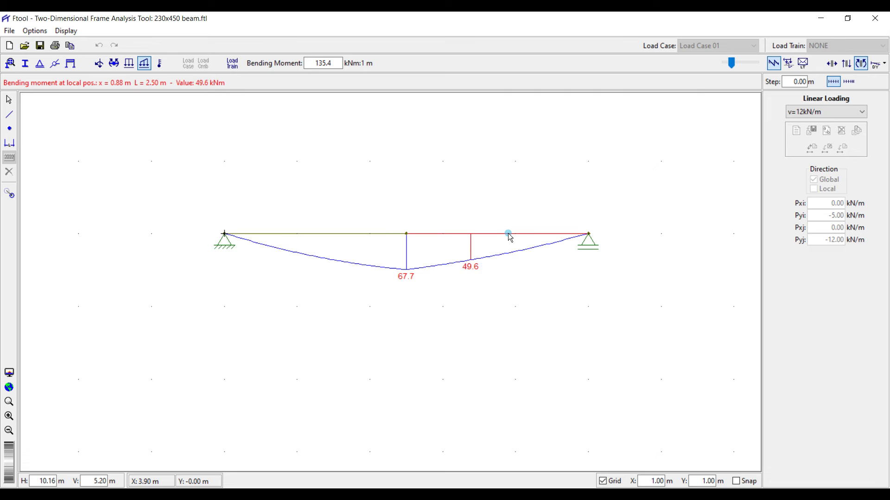
click(542, 234)
Step along the left span reading moments and list its results up to 67.7 kNm.
click(242, 235)
click(254, 234)
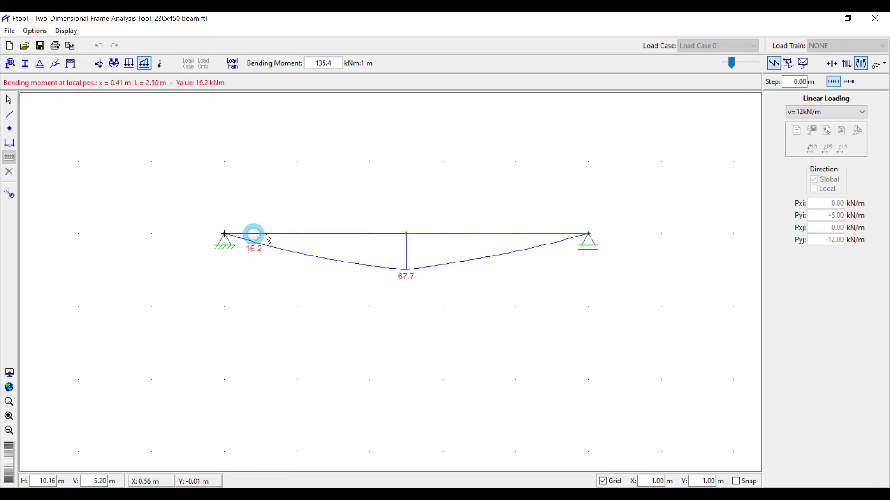
click(276, 234)
click(329, 234)
click(366, 234)
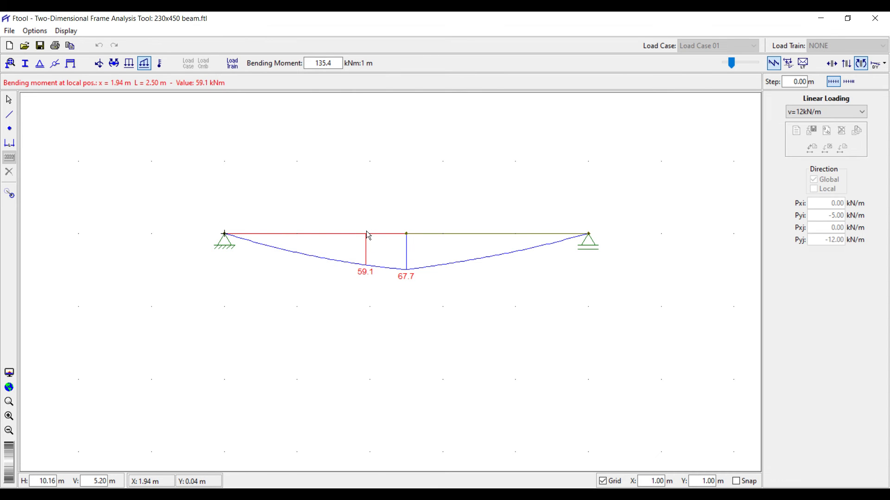
click(343, 234)
click(354, 234)
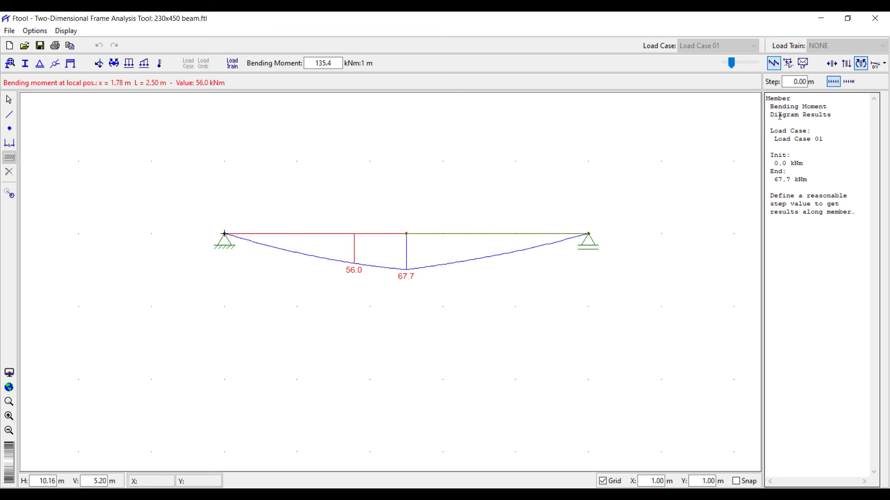
Set the member result step to 0.50 m.
double_click(792, 81)
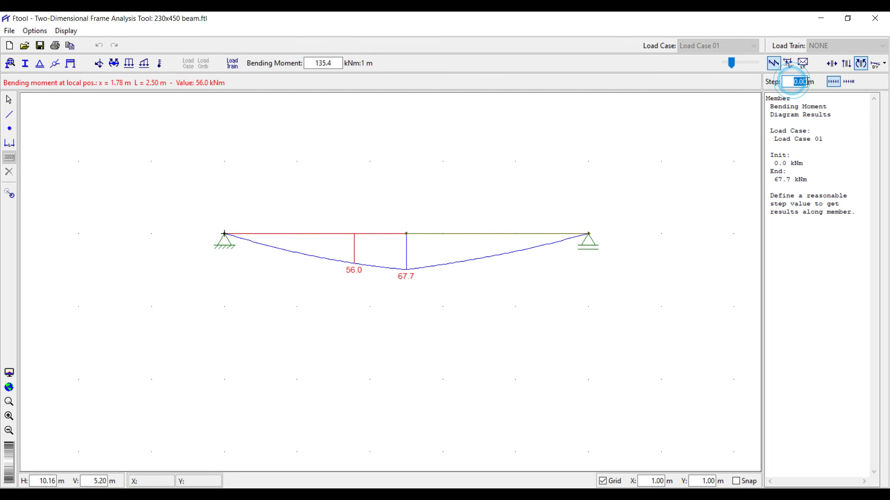
text(1)
key(Return)
text(0)
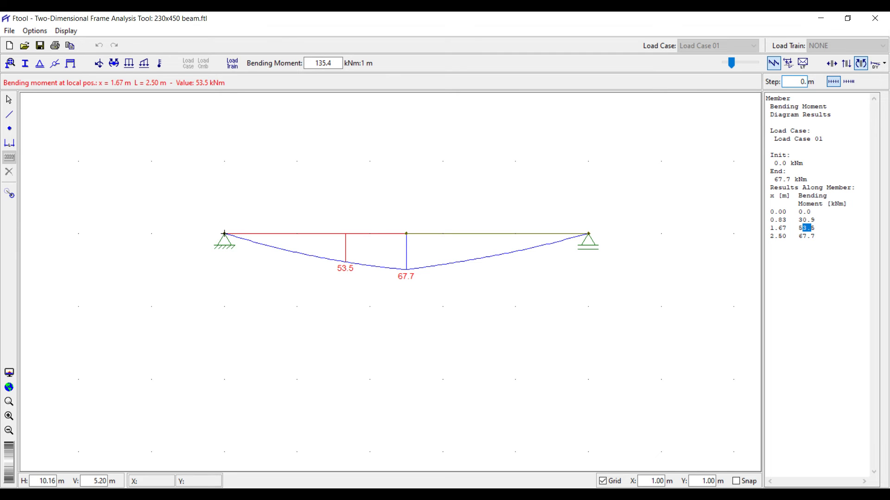
text(.5)
key(Return)
click(516, 234)
List the left member's moments, highlight 49.6 at 1.50 m, then deselect the member.
click(370, 234)
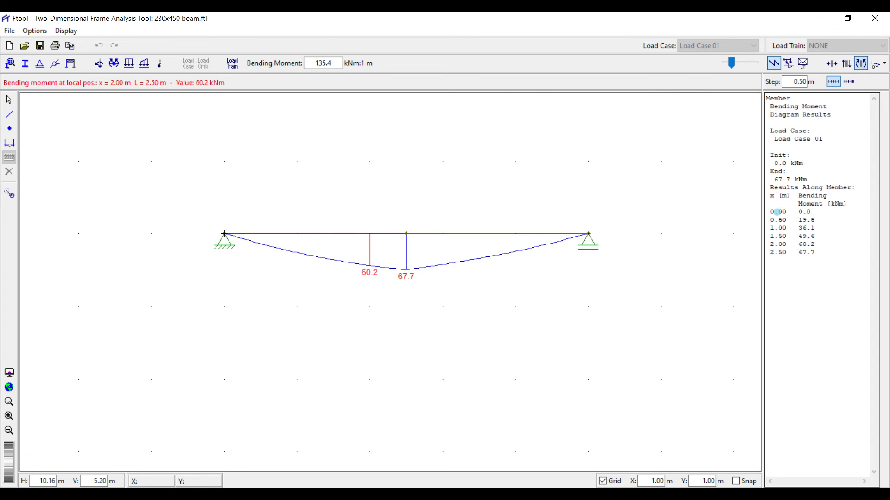
drag(777, 212, 803, 212)
double_click(770, 224)
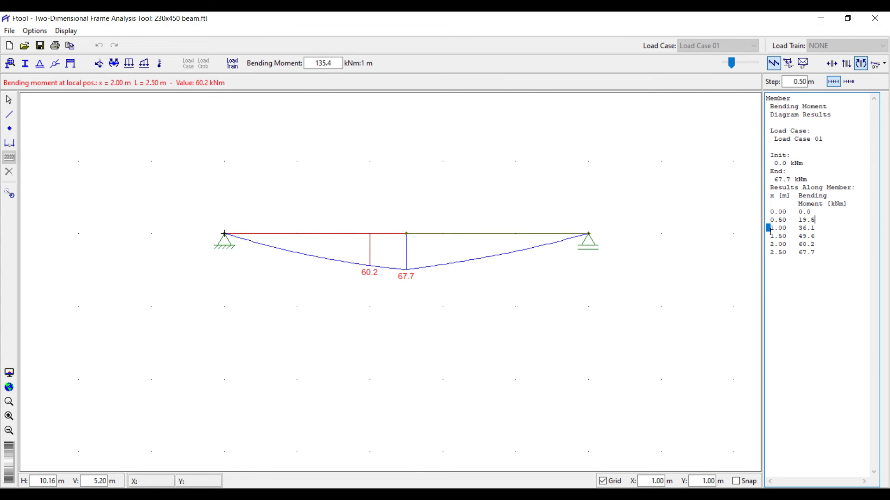
double_click(771, 237)
drag(770, 236, 807, 237)
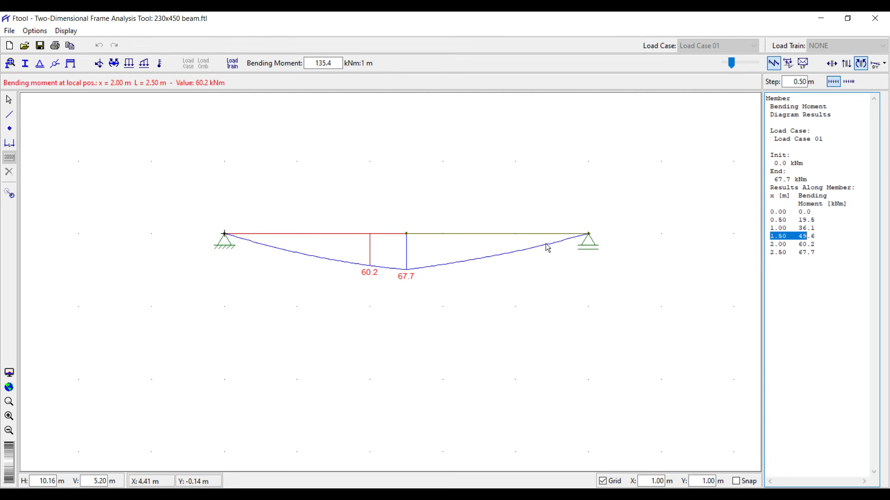
click(302, 182)
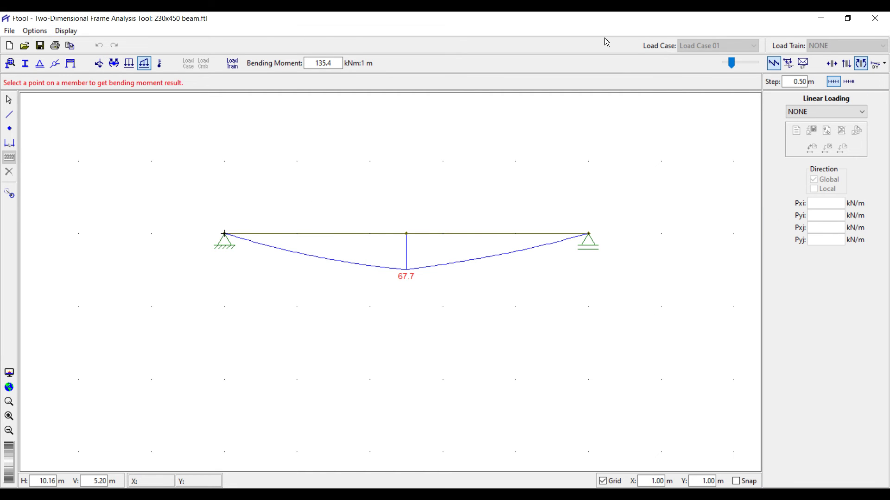
Display support reactions with values 42.1 and 39.2 kN on the shear force diagram.
click(68, 30)
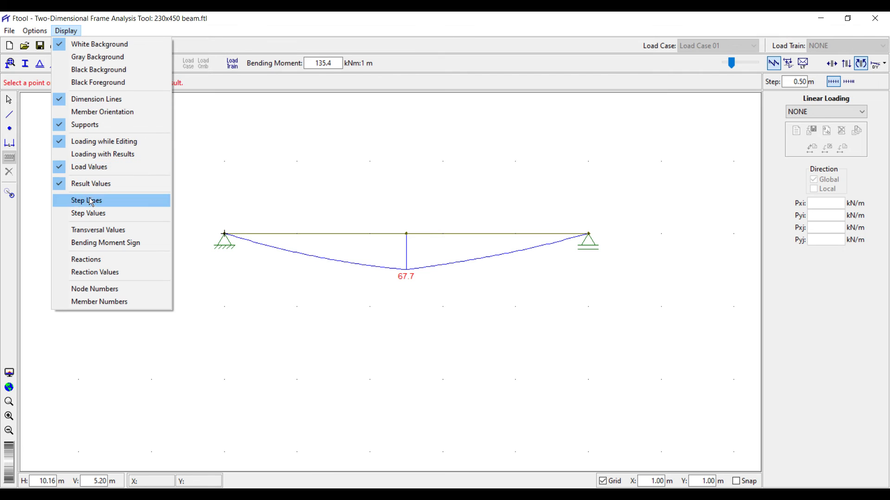
click(99, 260)
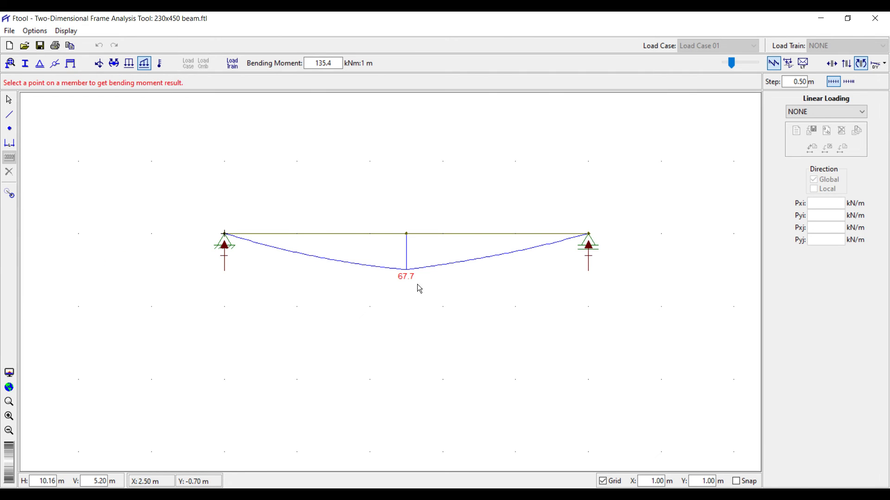
click(67, 31)
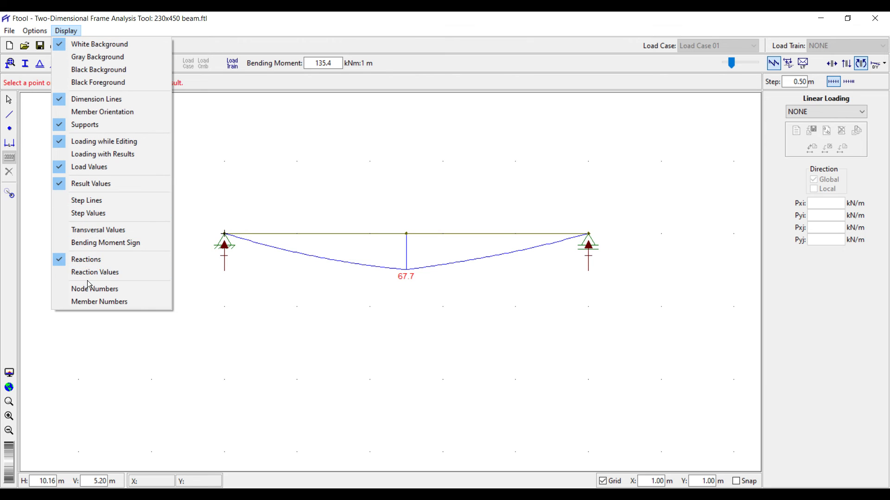
click(103, 273)
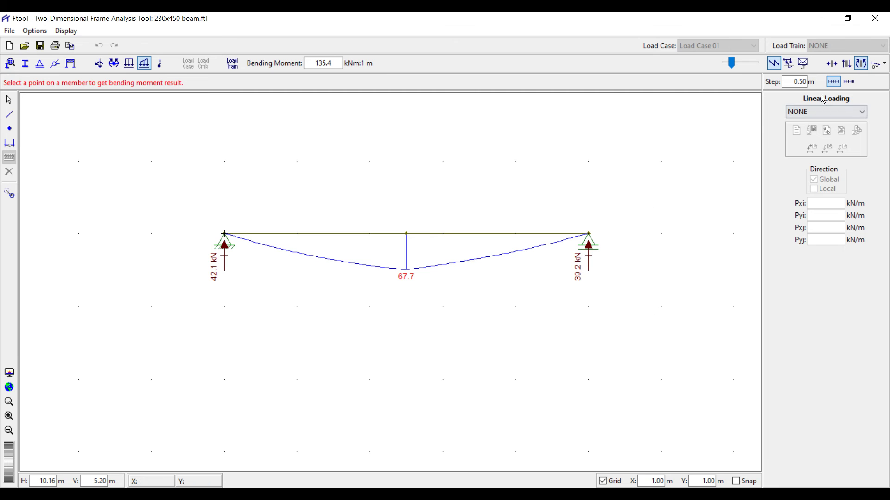
click(844, 64)
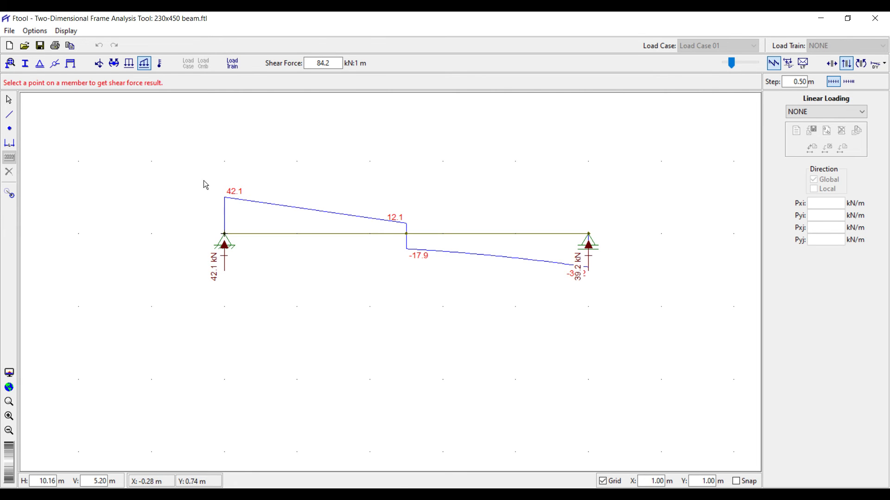
click(69, 32)
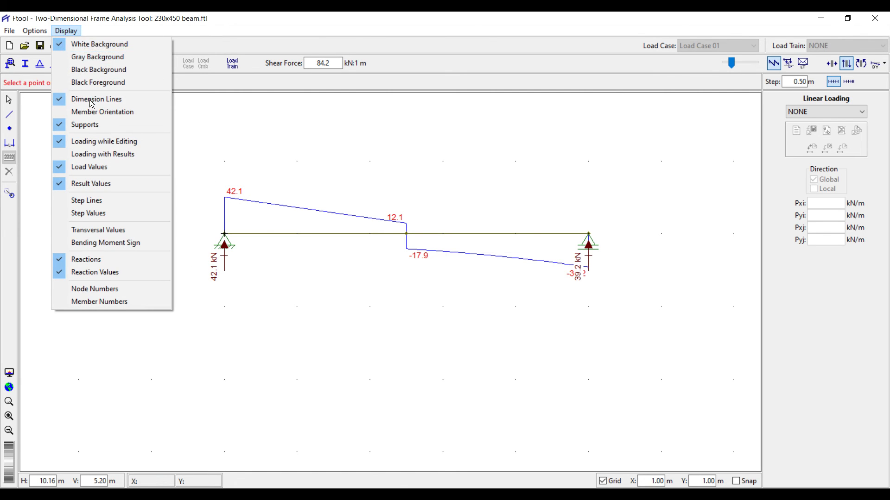
Turn on step lines and step values, labelling shear every 0.50 m (e.g. 36.1, -20.8).
click(97, 202)
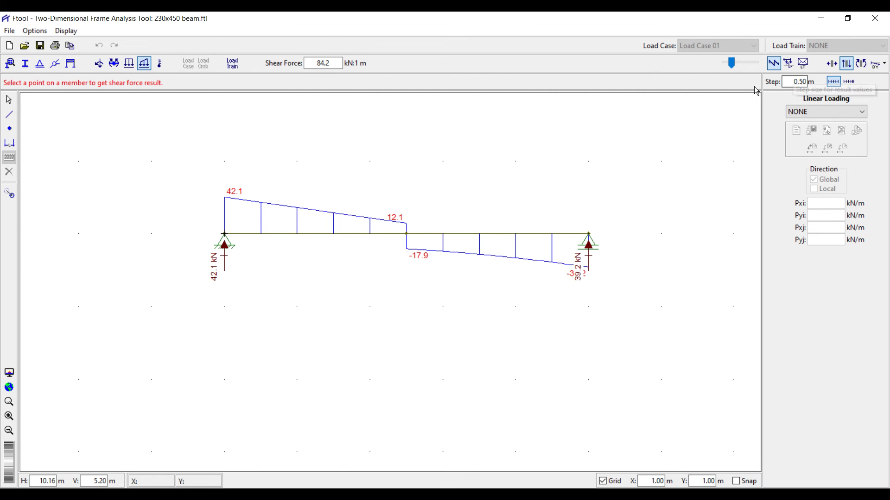
click(74, 32)
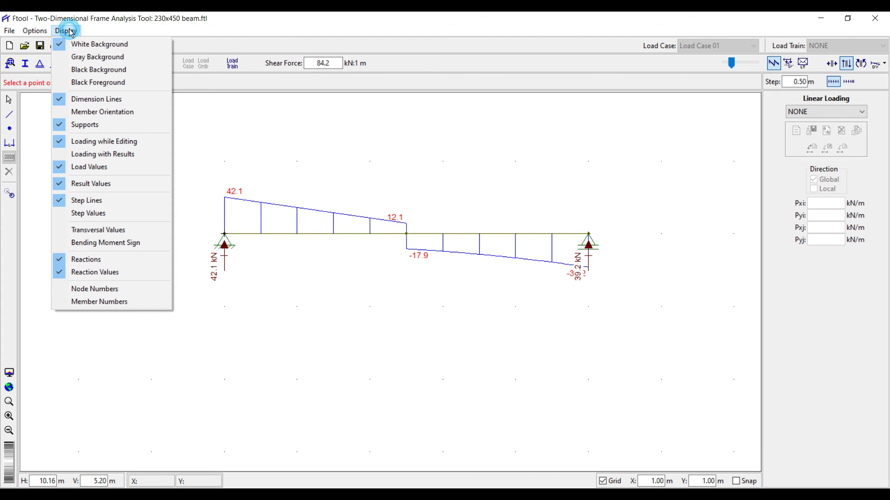
click(84, 214)
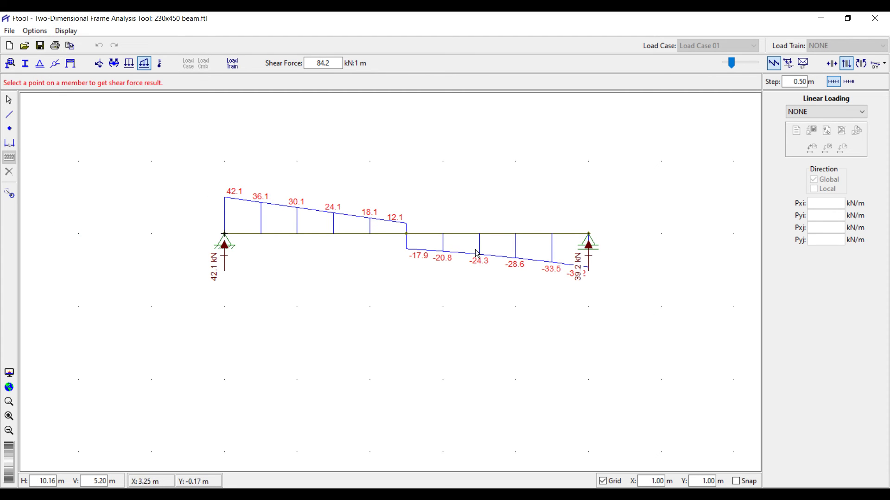
Check the bending moment and deformed shape views, then return to the shear force diagram.
click(861, 63)
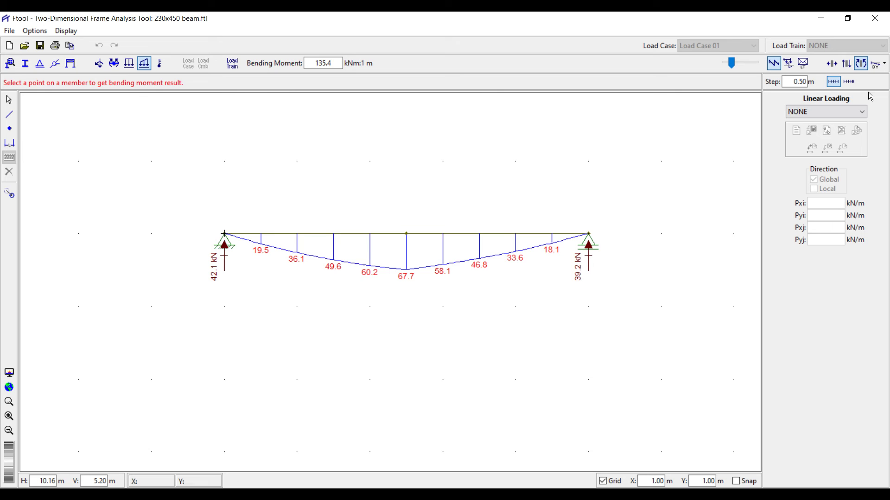
click(877, 63)
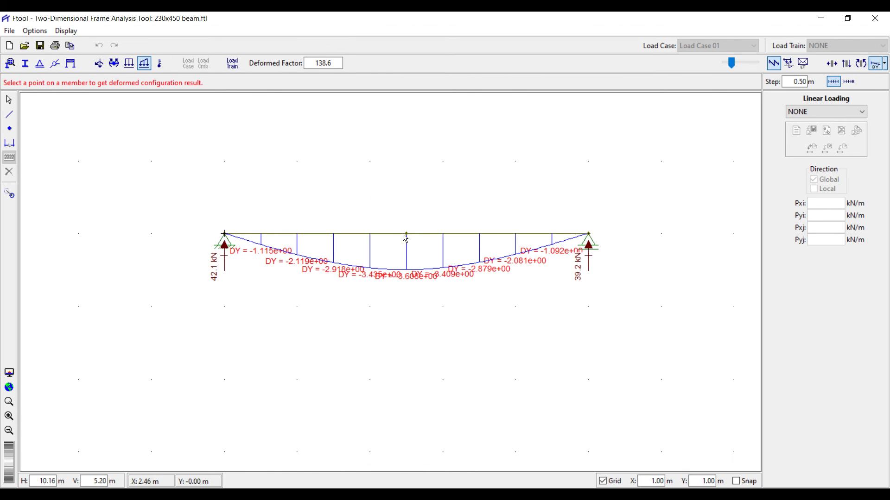
click(390, 199)
click(847, 64)
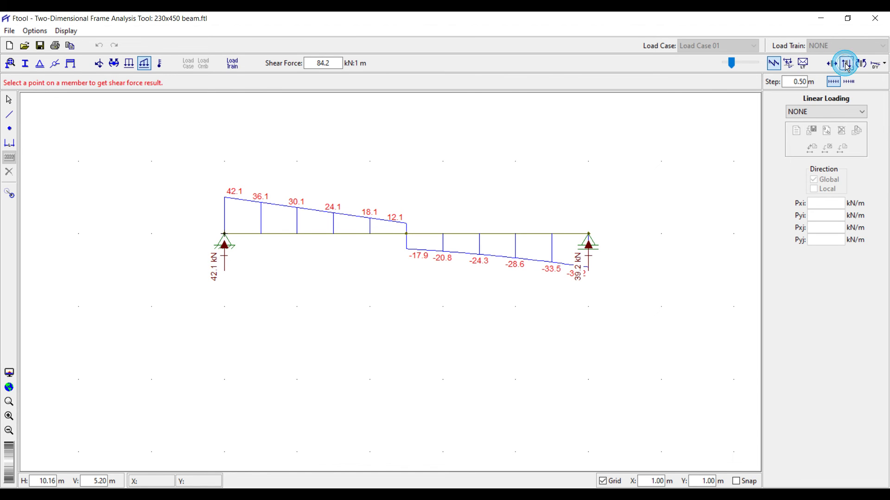
Turn off the intermediate step values and step lines in the Display options.
click(66, 31)
click(89, 214)
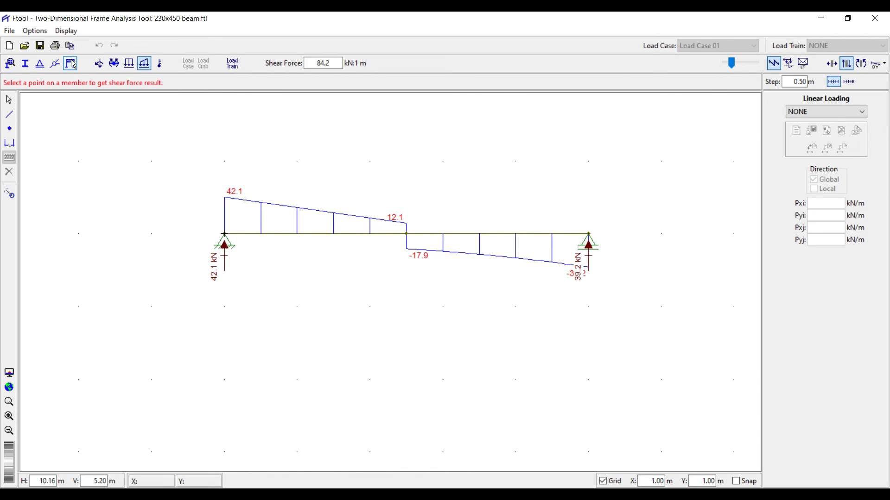
click(67, 31)
click(89, 201)
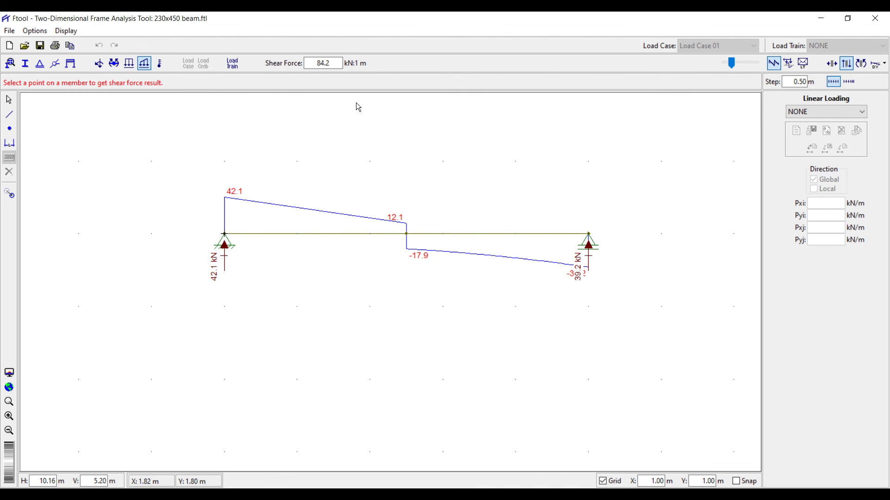
Hide the support reaction arrows and values, then return to the Select tool.
click(41, 66)
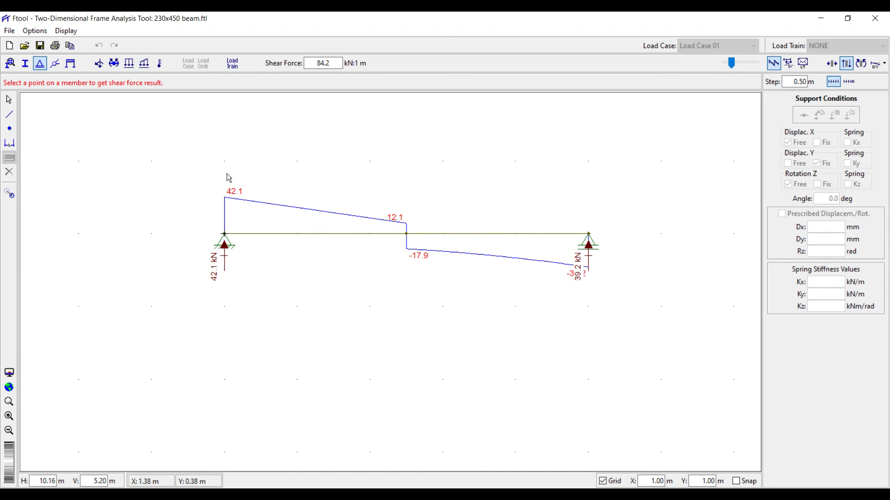
click(65, 31)
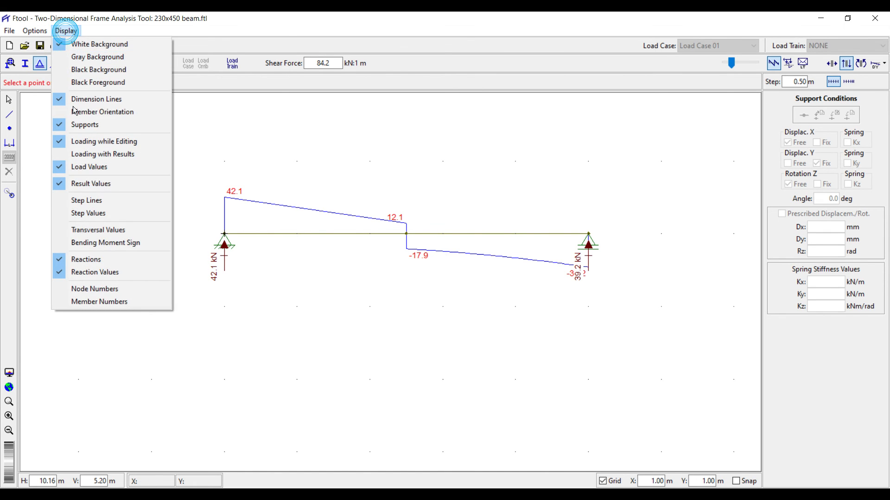
click(82, 259)
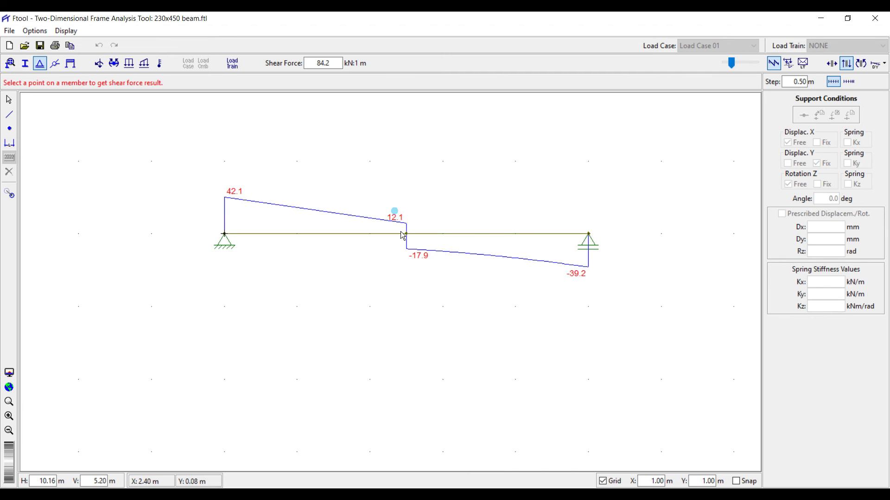
click(9, 99)
Add a pinned support at the mid-span node, turning the beam into a two-span continuous beam.
drag(374, 173, 418, 266)
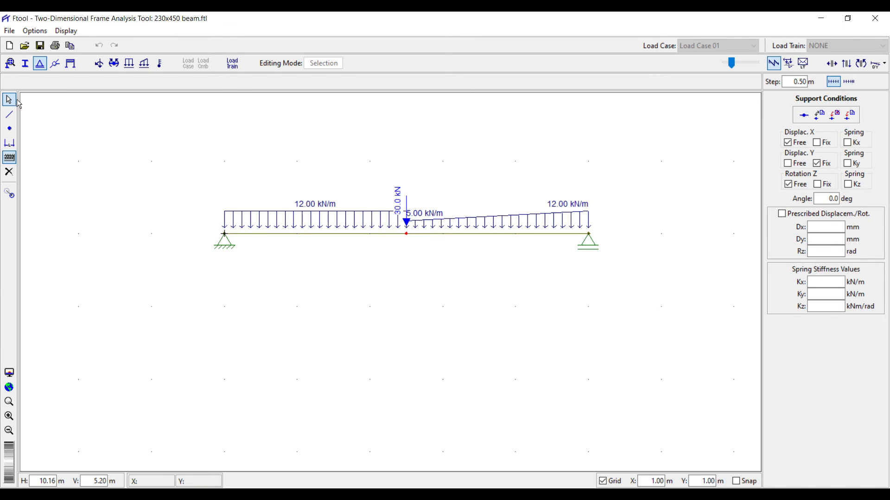
drag(389, 170, 420, 273)
click(851, 120)
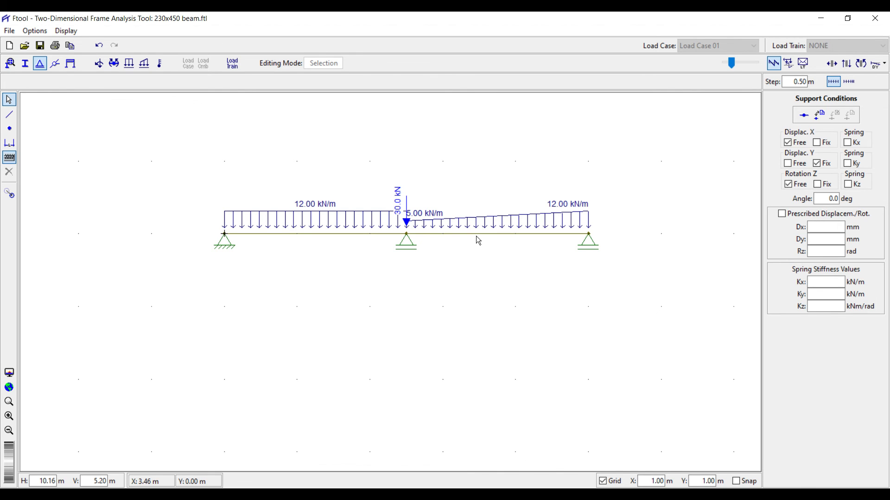
click(845, 64)
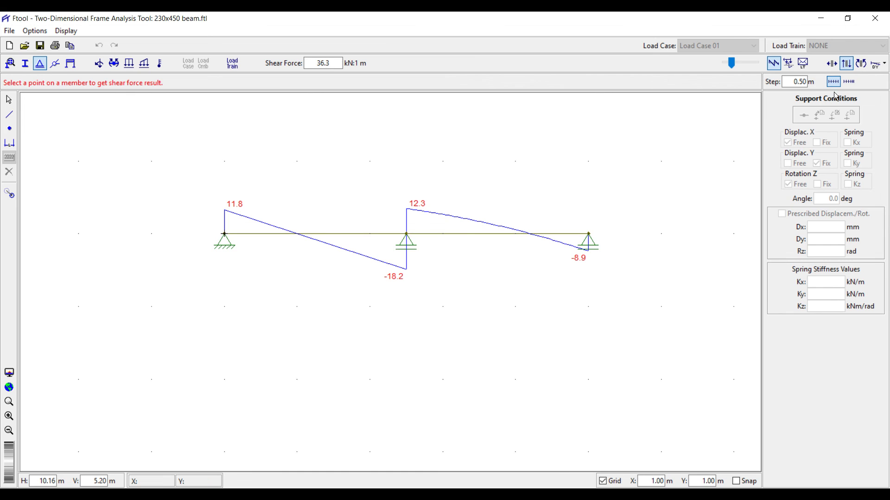
Show the bending moment diagram (7.9, 5.8) with reactions 11.8, 60.5 and 8.9 kN.
click(860, 65)
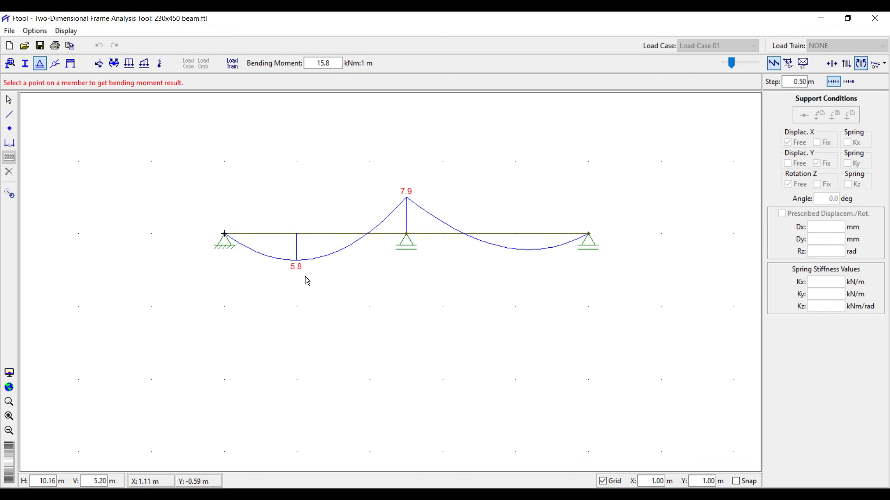
click(66, 31)
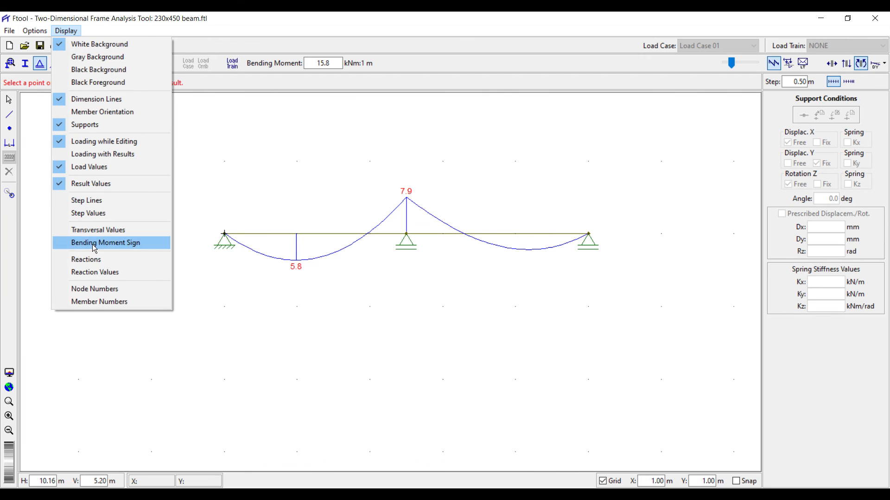
click(90, 256)
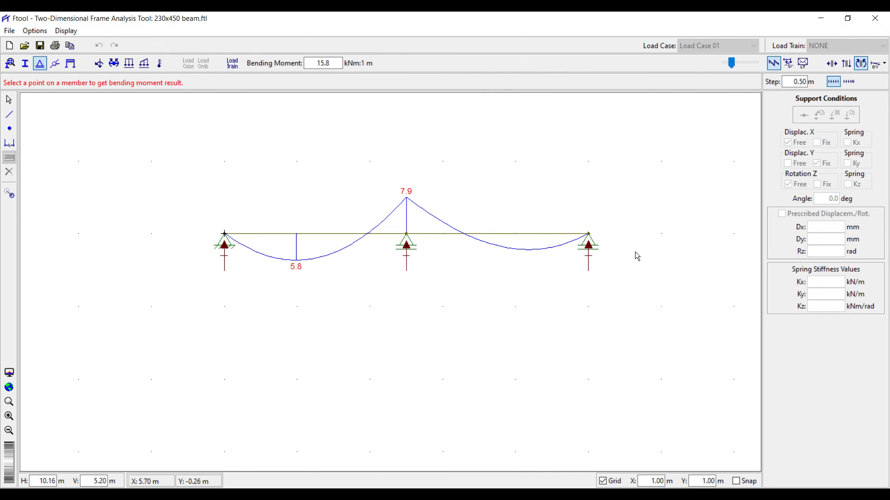
click(66, 31)
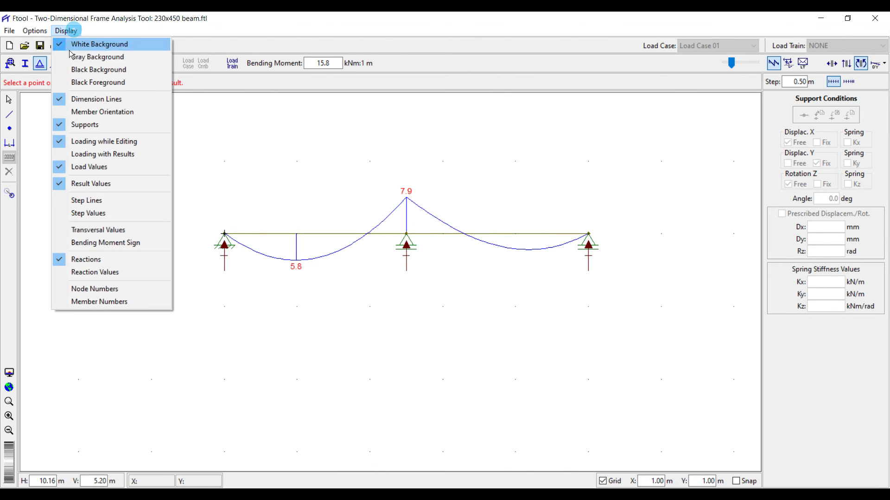
click(86, 274)
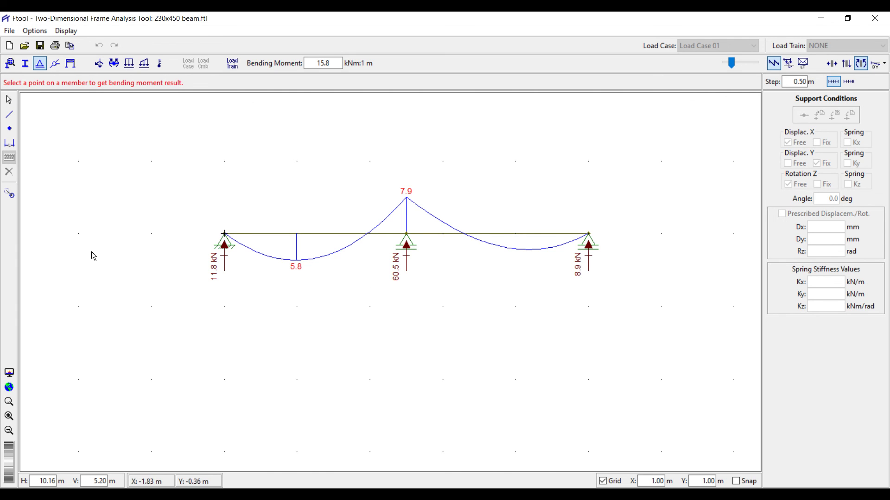
click(9, 31)
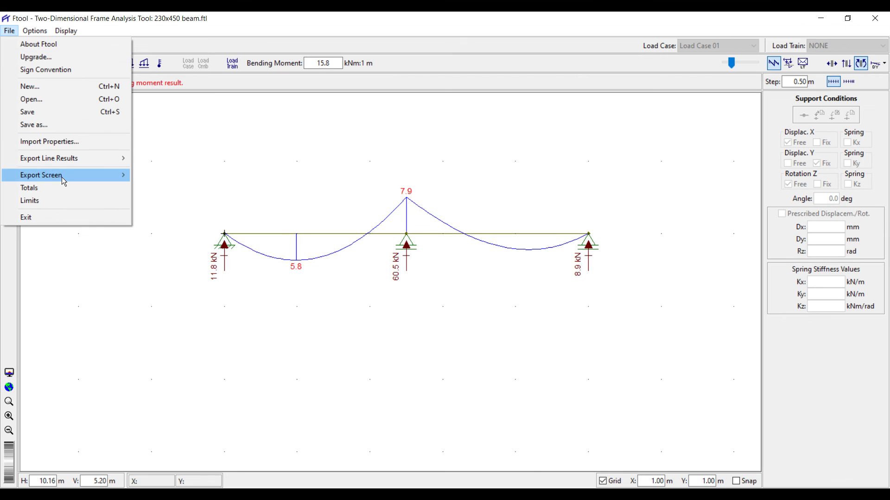
Export the screen as DXF, saved as 230x450 beam.dxf in the F TOOLS folder.
mouse_move(62, 177)
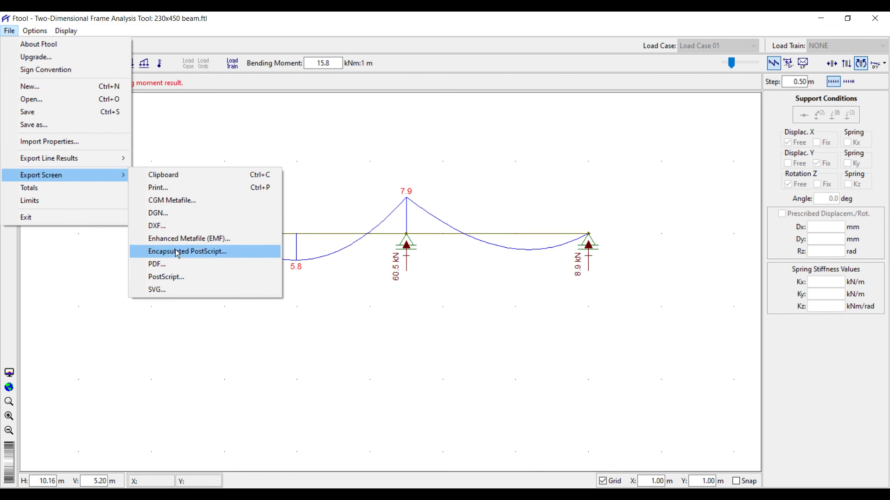
click(167, 227)
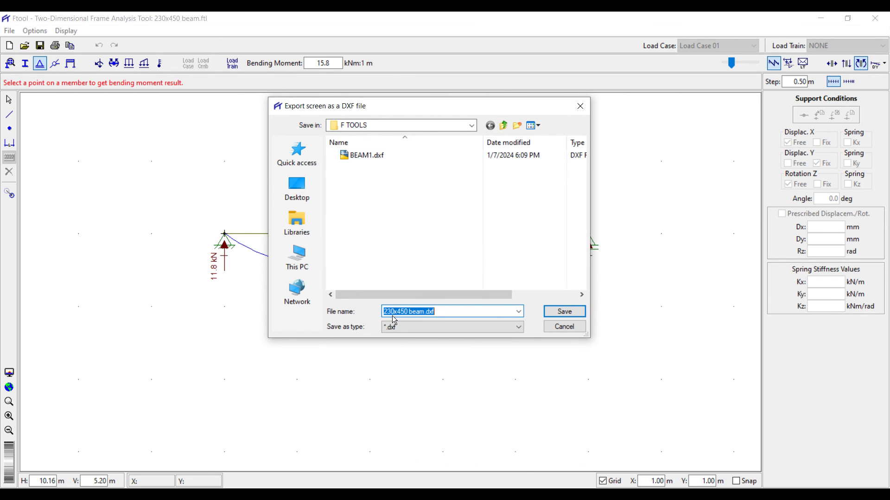
click(569, 311)
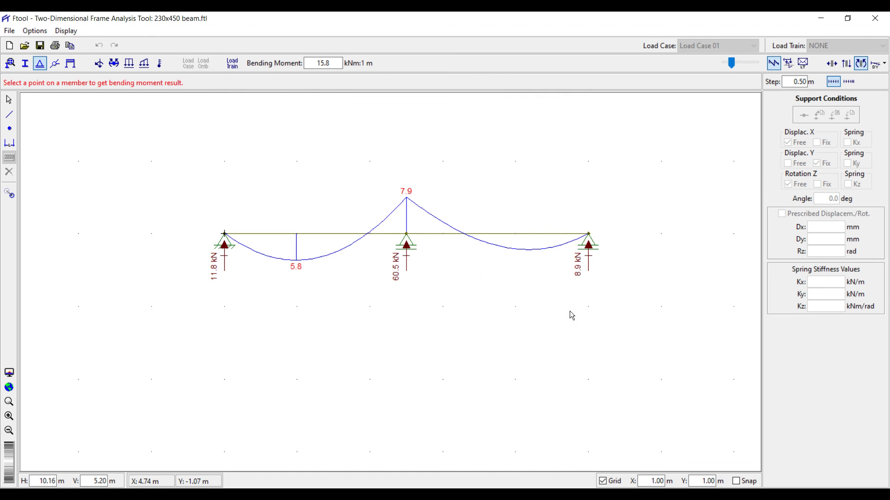
Export the same screen as PDF, saved as 230x450 beam.pdf.
click(9, 31)
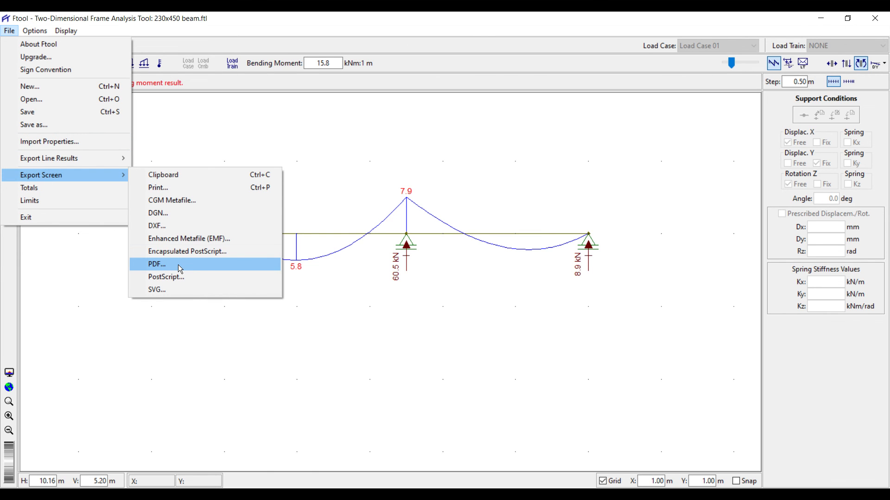
click(178, 265)
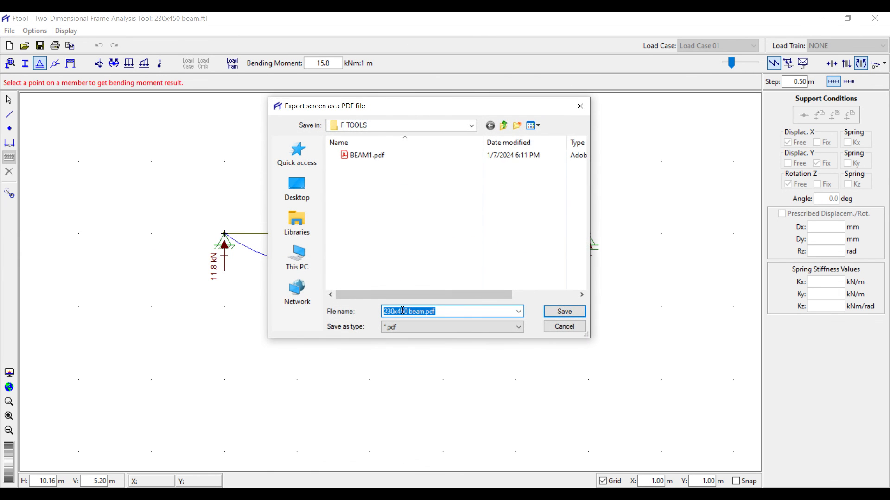
click(565, 311)
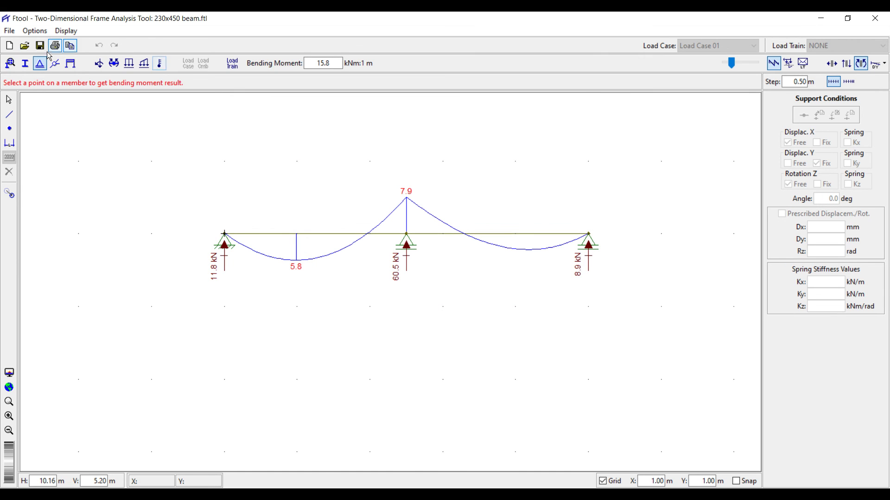
click(7, 32)
Display the two-span beam's shear force diagram (11.8, 12.3) and zoom the view.
click(287, 176)
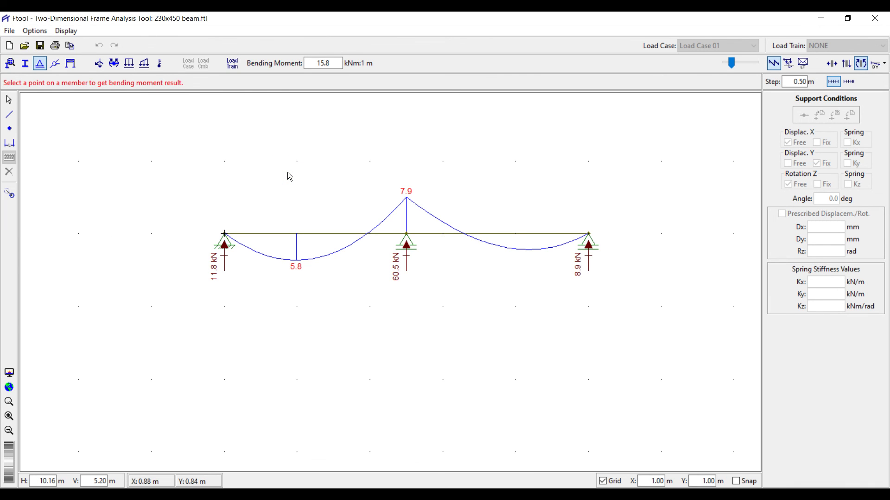
click(847, 63)
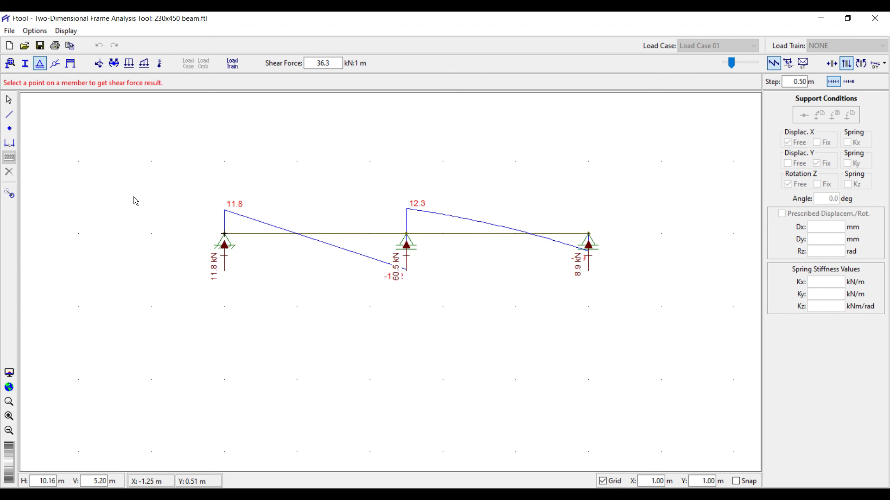
scroll(315, 290, down, 5)
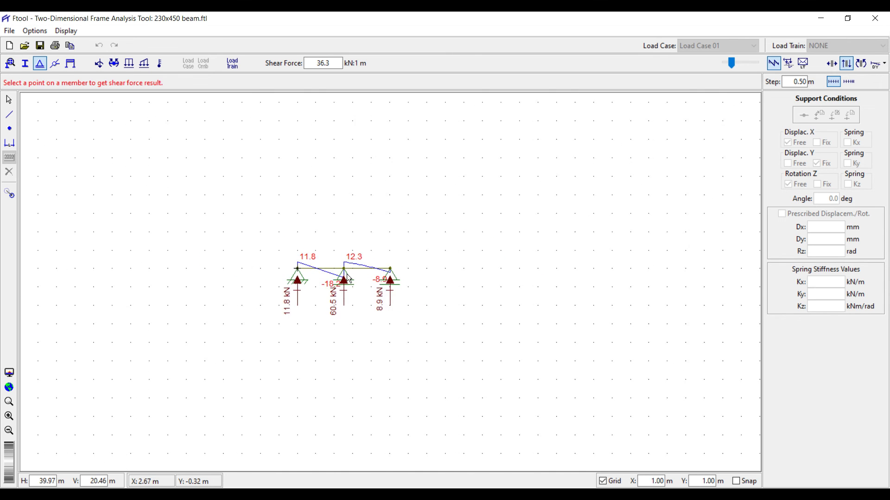
scroll(315, 302, up, 5)
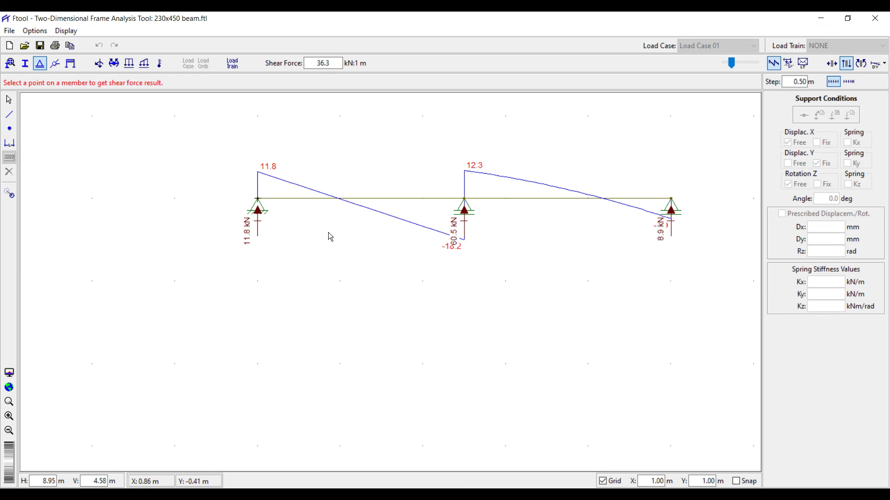
scroll(187, 292, down, 5)
scroll(260, 262, up, 4)
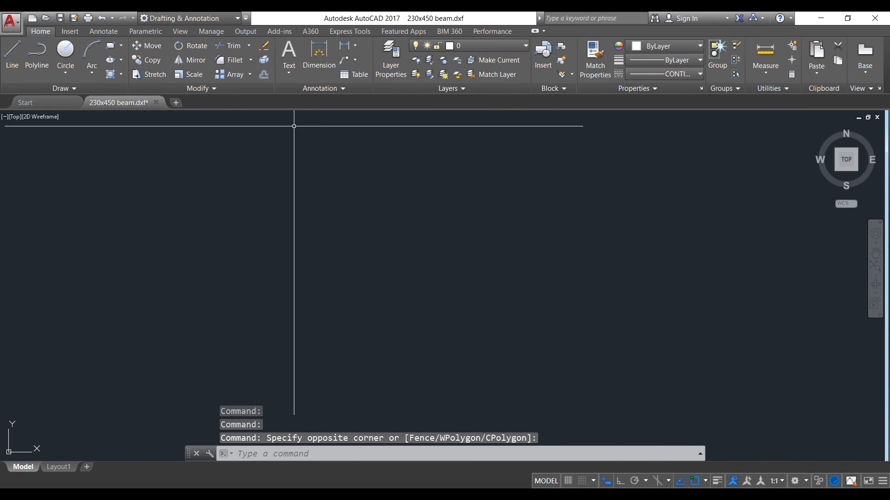
Zoom the 230x450 beam.dxf drawing to its original extent and inspect the reaction labels.
right_click(364, 211)
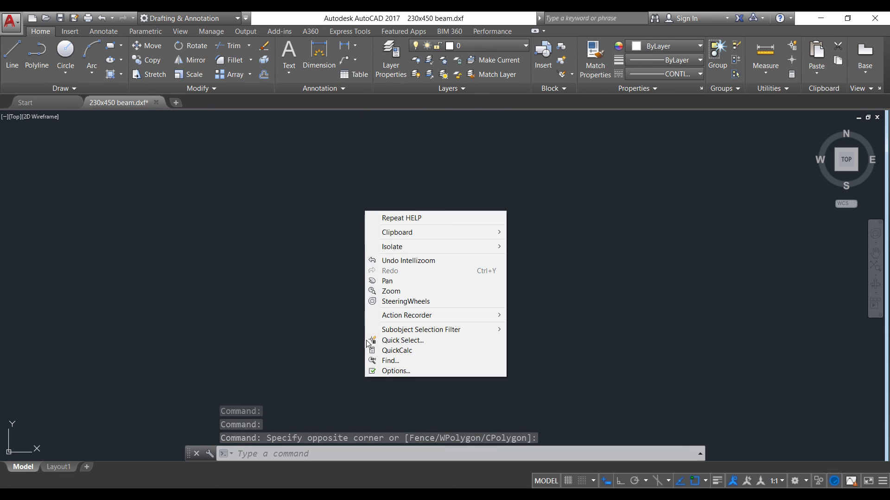
click(393, 291)
right_click(402, 253)
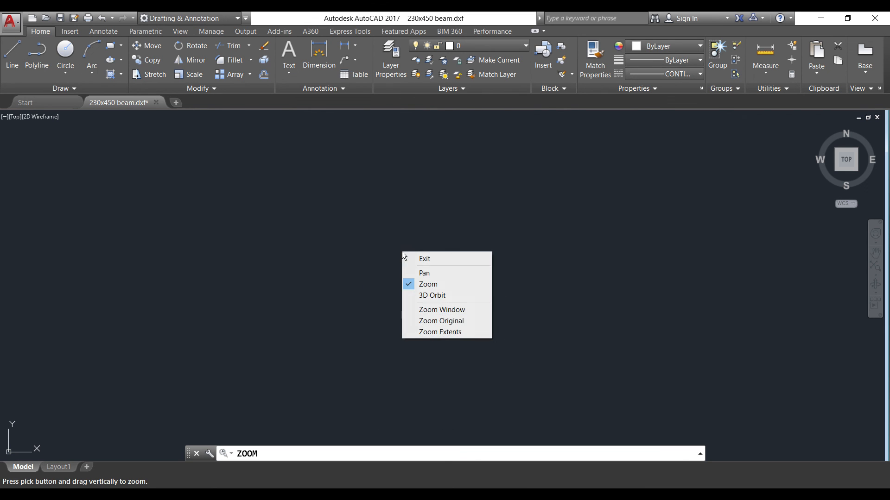
click(426, 327)
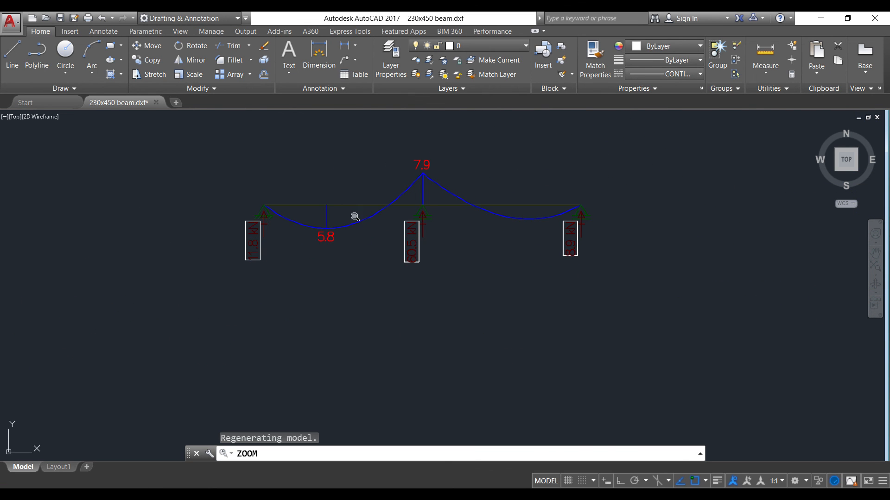
scroll(355, 217, up, 8)
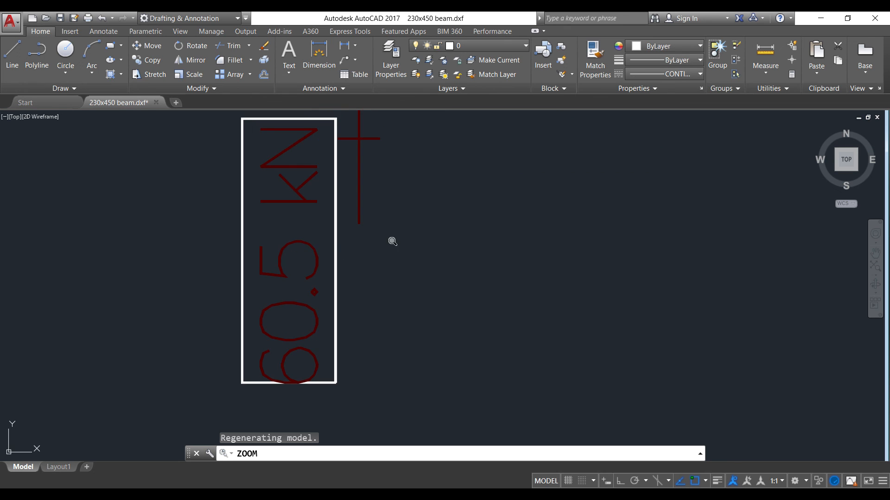
scroll(392, 241, down, 6)
scroll(280, 254, up, 6)
scroll(260, 283, down, 6)
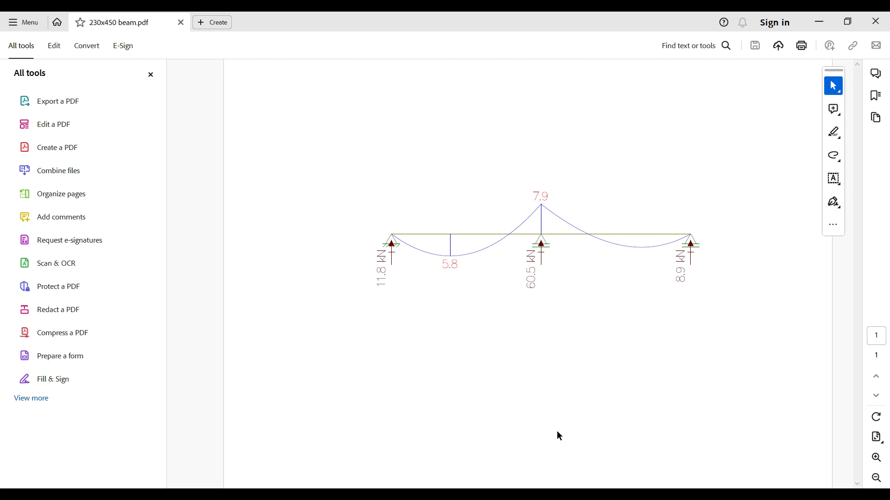
Switch from Acrobat back to Ftool after checking 230x450 beam.pdf.
key(alt+Tab)
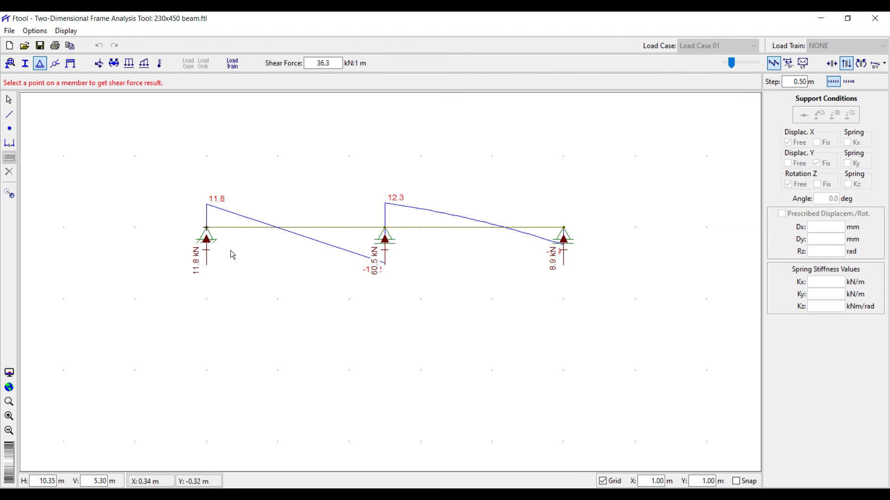
Display the deformed shape with DY values -7.036e-02, 2.309e-03 and -3.167e-02.
click(876, 66)
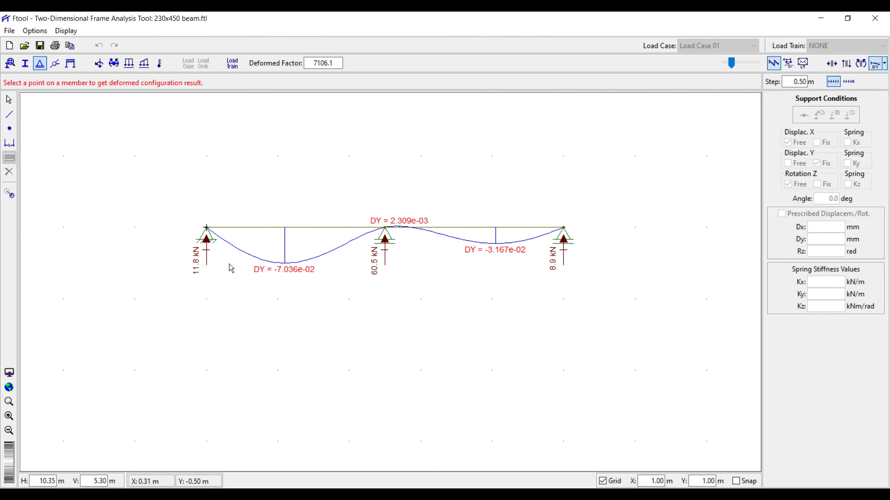